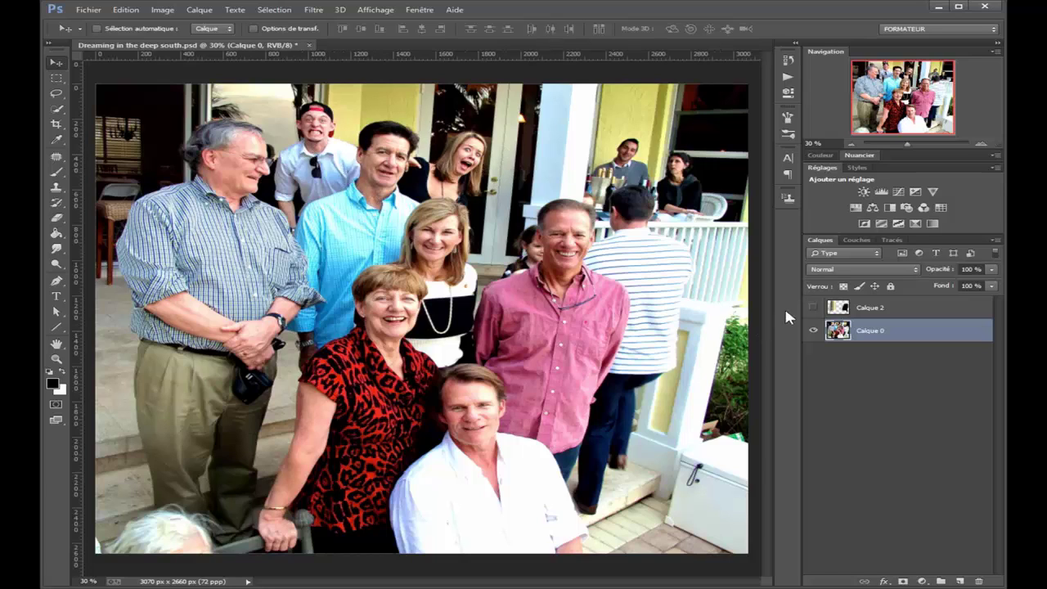
Toggle Calque 2 off and on to compare, then delete Calque 2 so only Calque 0 remains
click(818, 309)
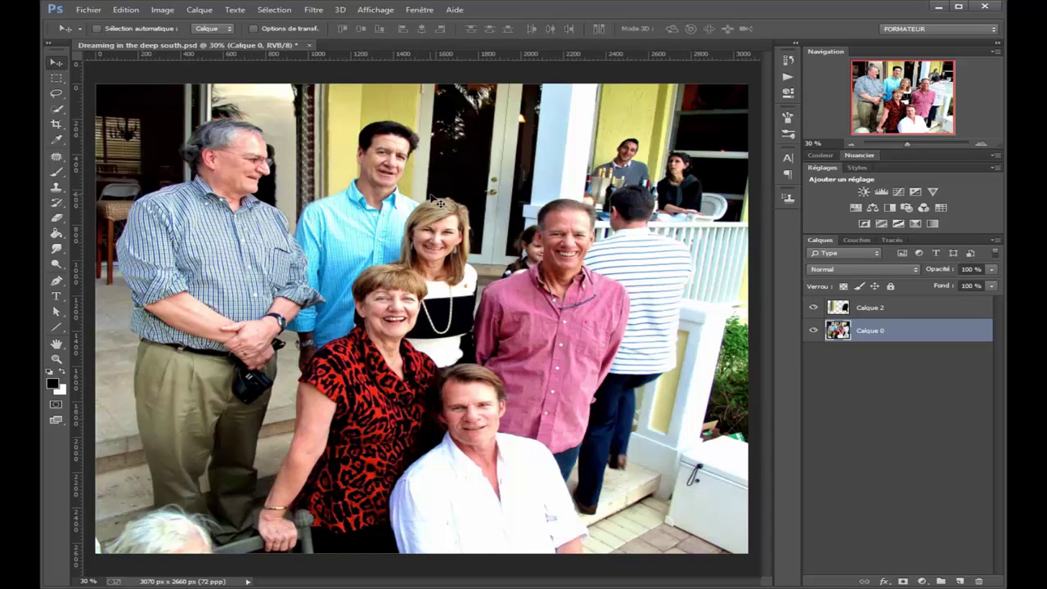
click(817, 310)
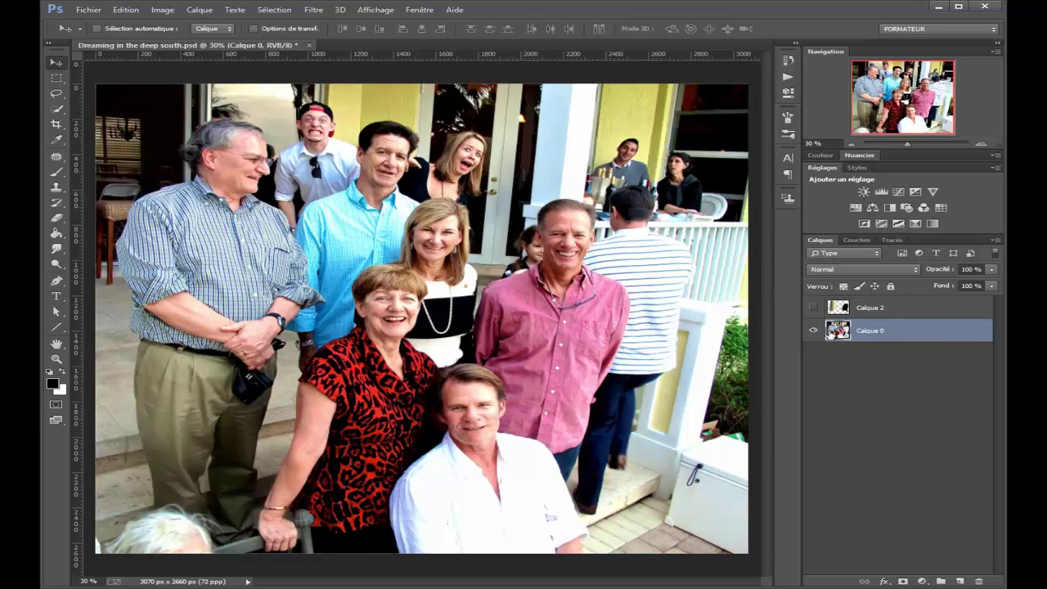
click(865, 311)
key(Delete)
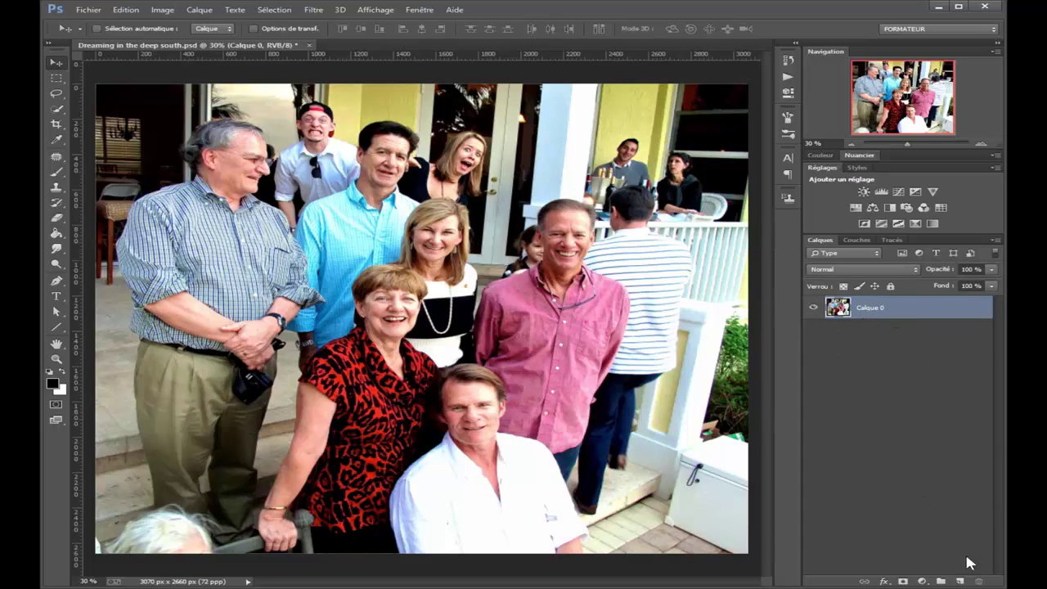
Add a new empty layer above the photo and name it 'correction'
click(962, 581)
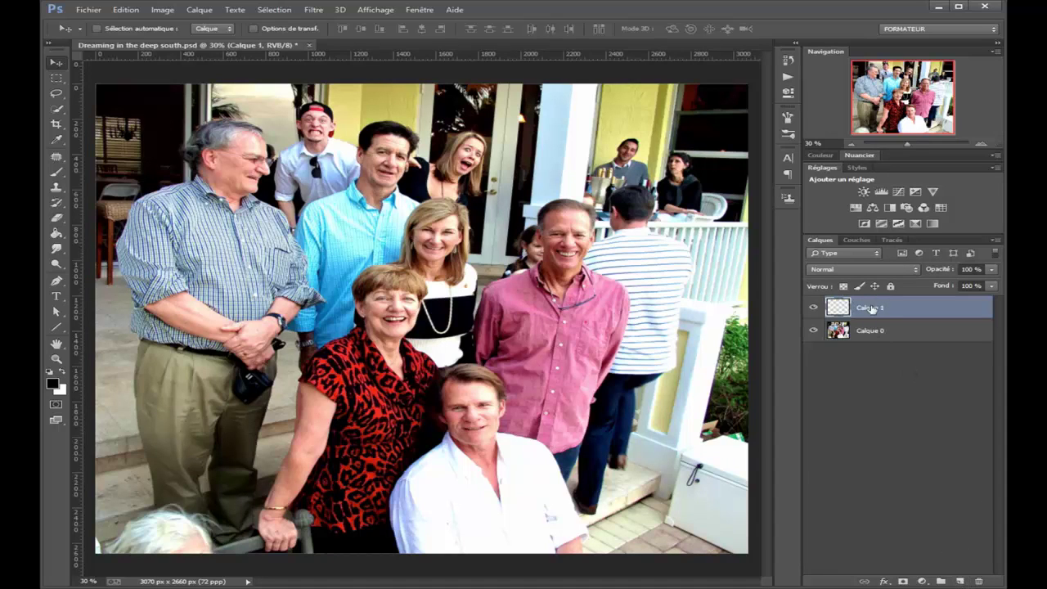
double_click(871, 309)
text(correction)
key(Return)
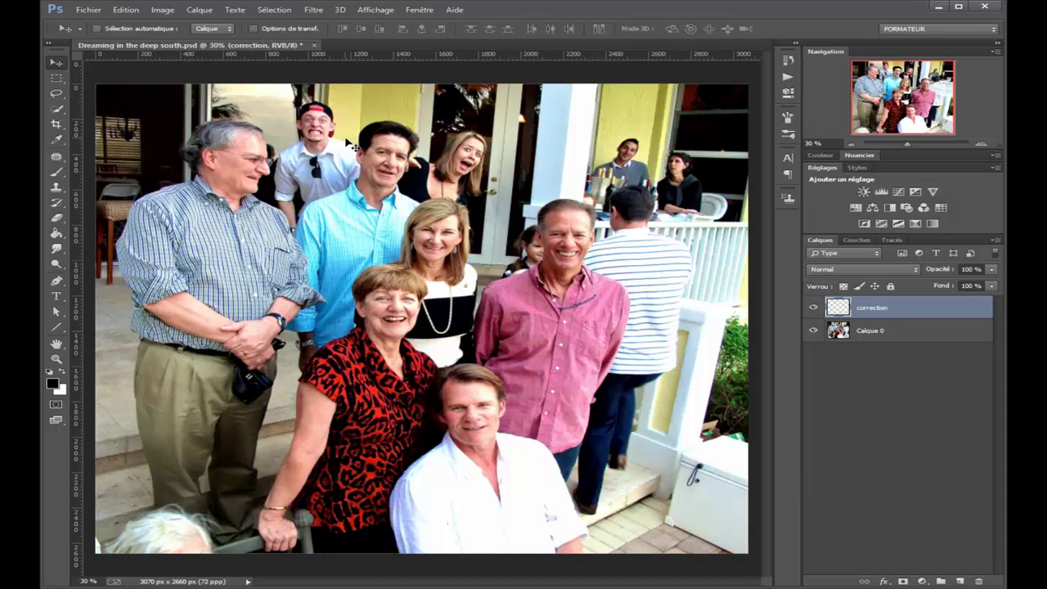
On Calque 0, quick-select the blonde woman and the red-cap man, then make 'correction' the active layer
key(alt+bracketleft)
key(w)
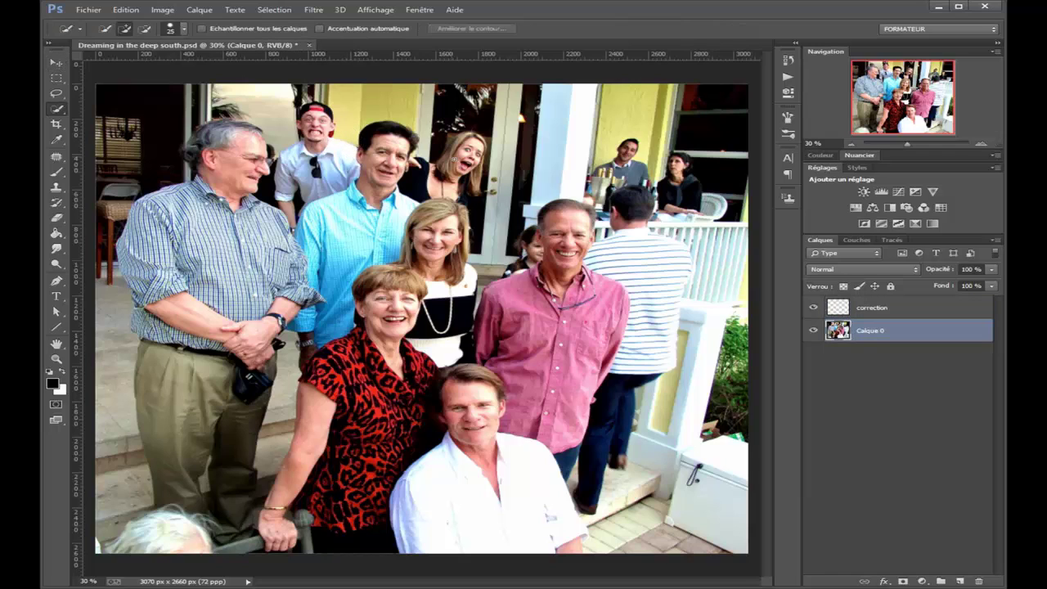
drag(468, 139, 413, 184)
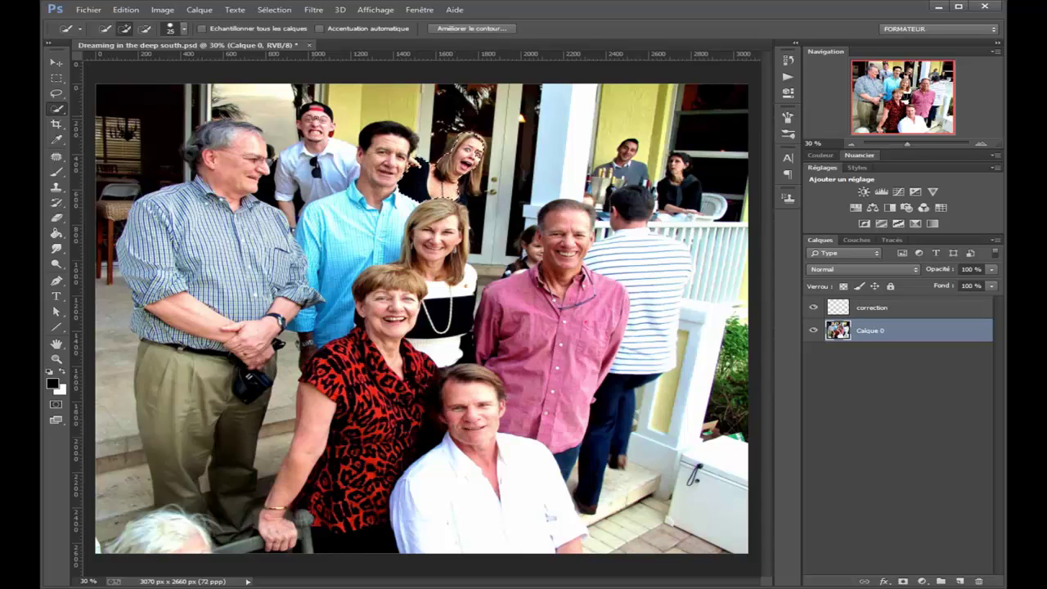
drag(313, 113, 316, 135)
mouse_move(327, 184)
mouse_down()
mouse_move(294, 192)
mouse_move(293, 225)
mouse_up()
scroll(392, 139, up, 2)
drag(490, 147, 495, 270)
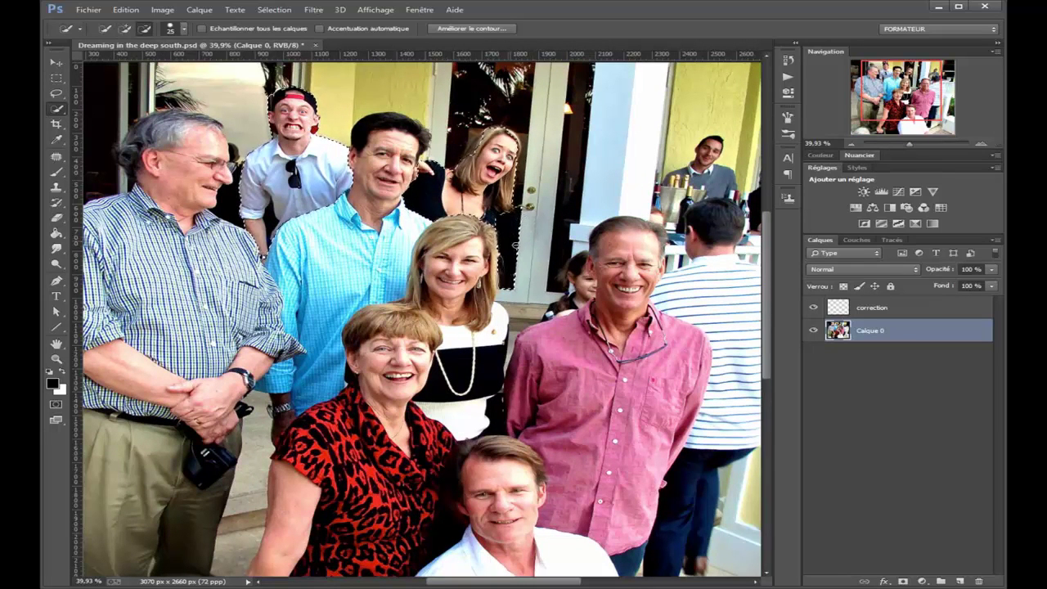
scroll(491, 147, up, 1)
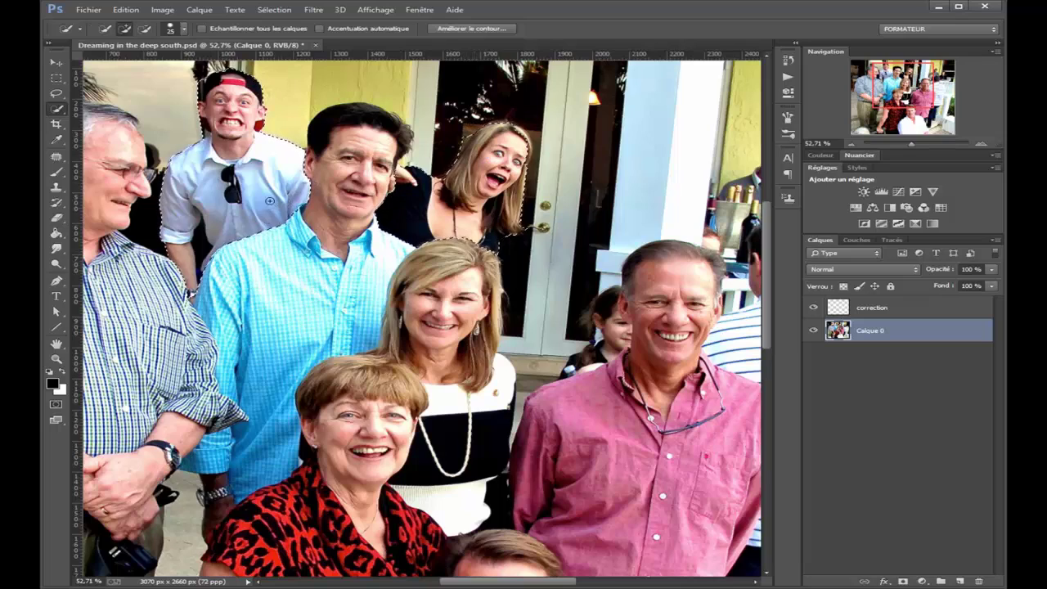
scroll(289, 203, down, 1)
scroll(275, 180, down, 1)
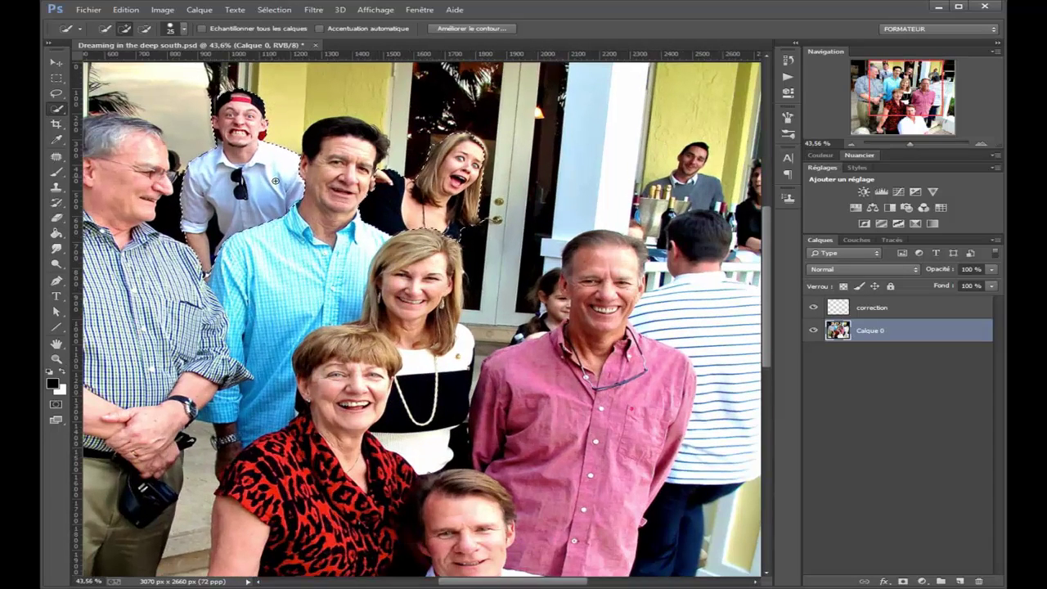
scroll(275, 180, down, 1)
click(876, 315)
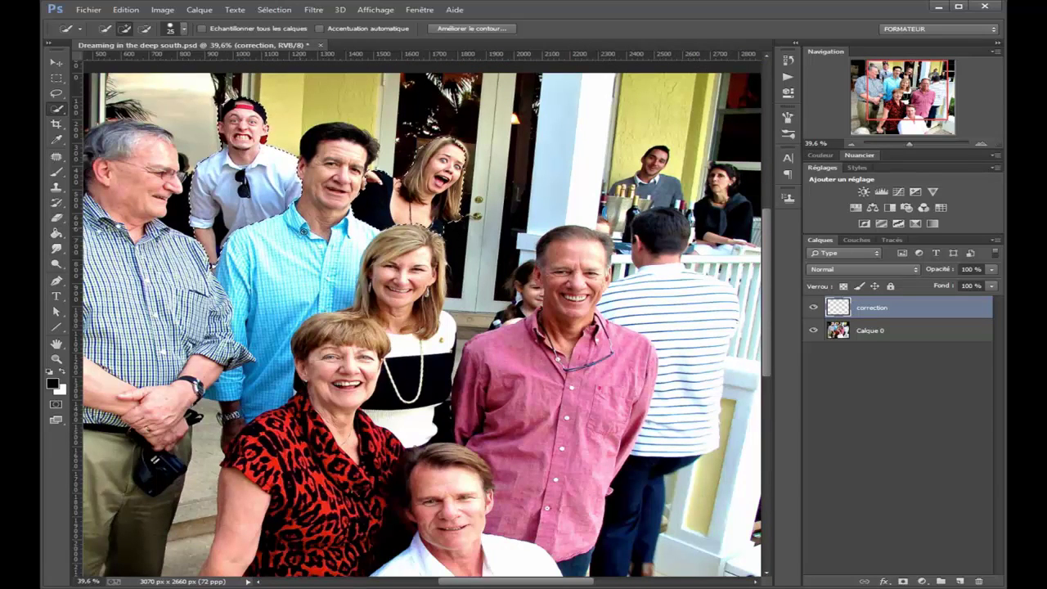
Switch to Clone Stamp, zoom in, and undo a stray dark blotch on the woman's face
key(s)
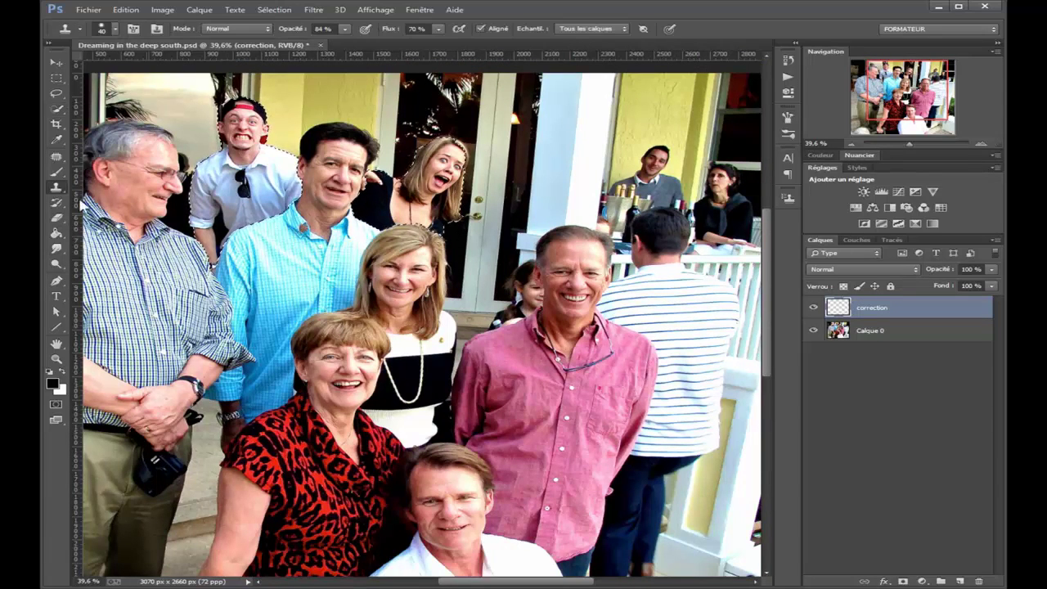
scroll(278, 193, up, 1)
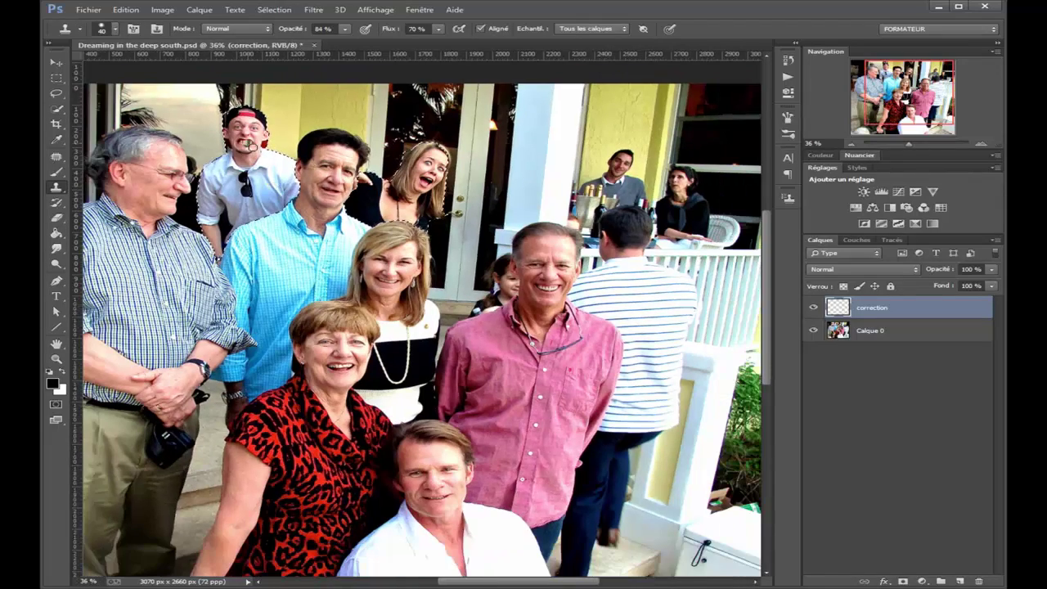
scroll(251, 146, up, 1)
scroll(251, 146, up, 1)
scroll(253, 149, up, 2)
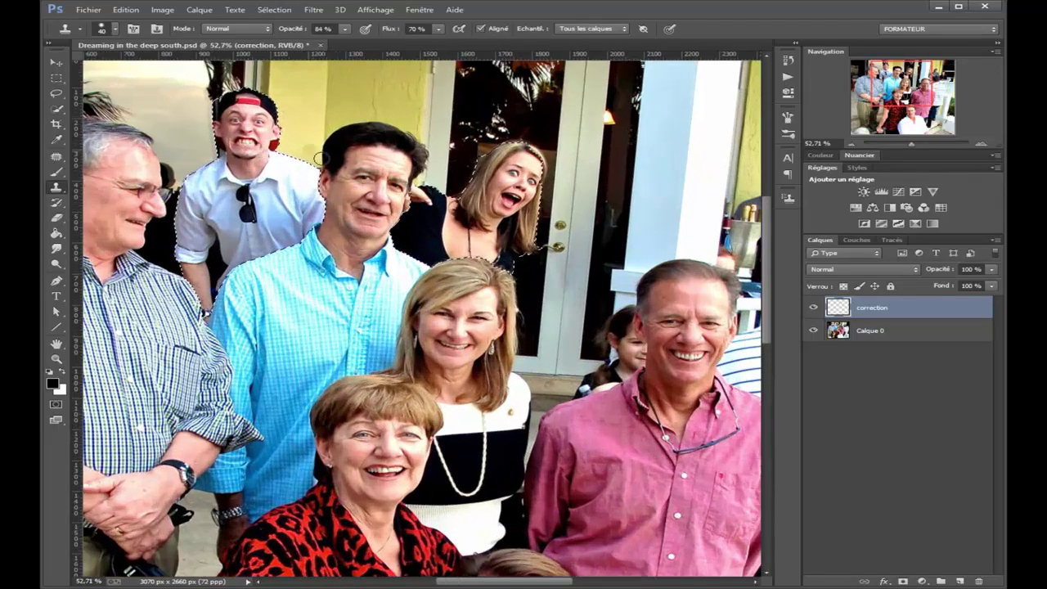
scroll(317, 155, up, 2)
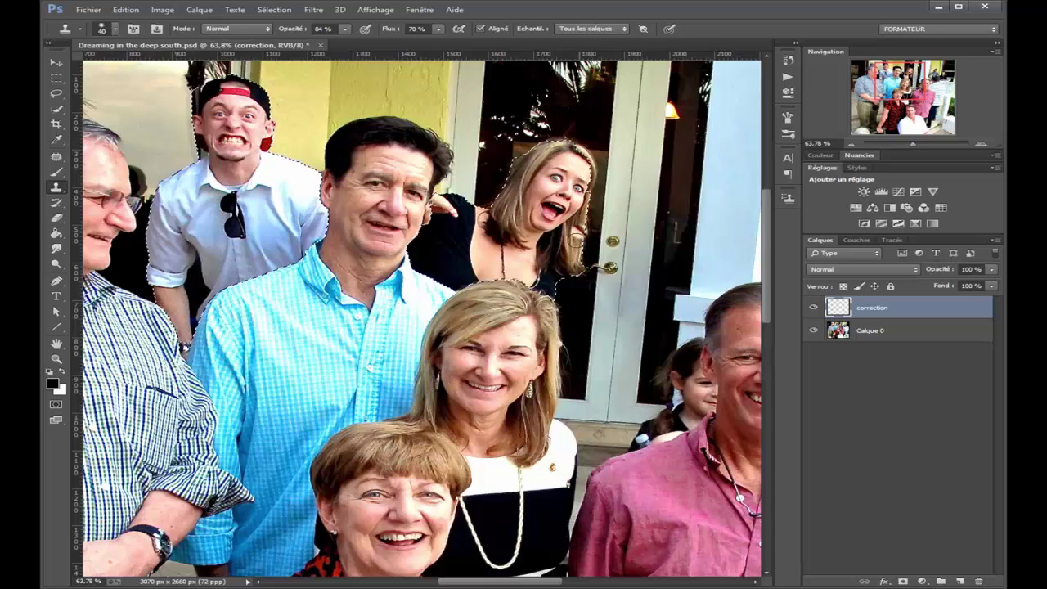
drag(543, 194, 555, 196)
key(ctrl+z)
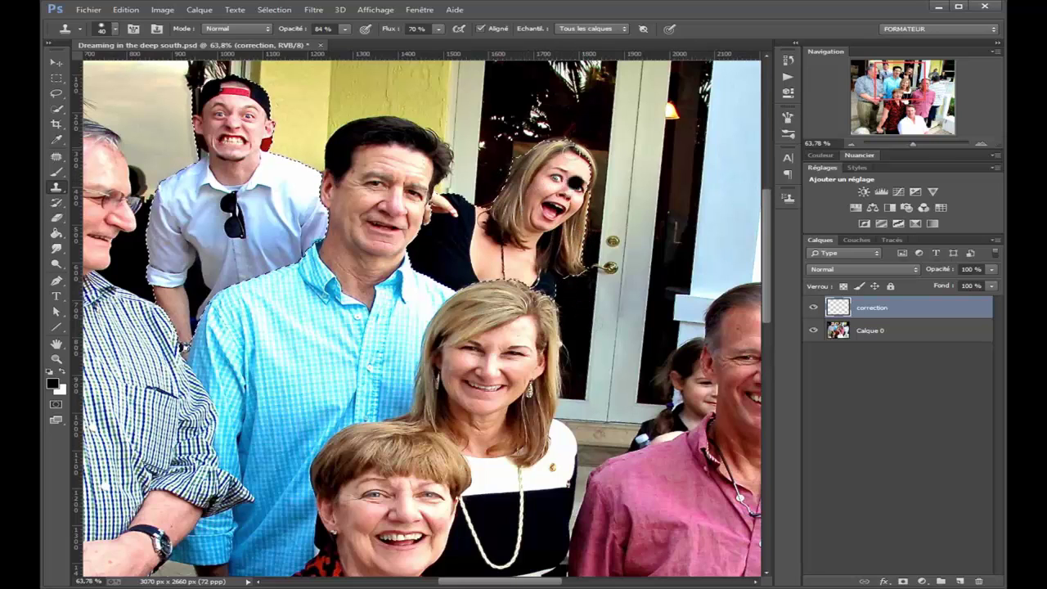
Set the clone brush to 20 px with 59% hardness
scroll(510, 105, up, 4)
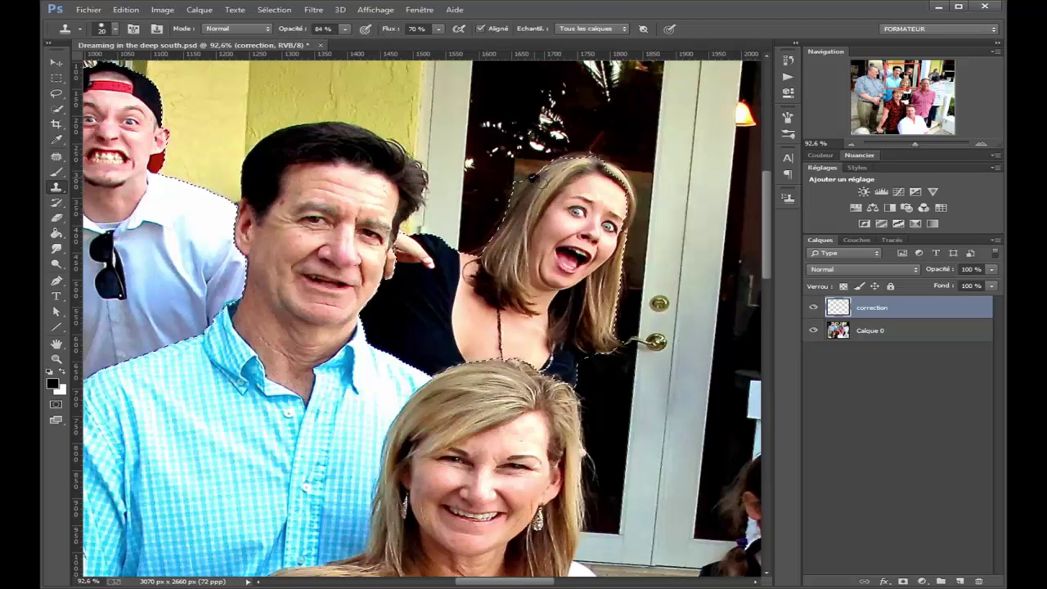
right_click(533, 175)
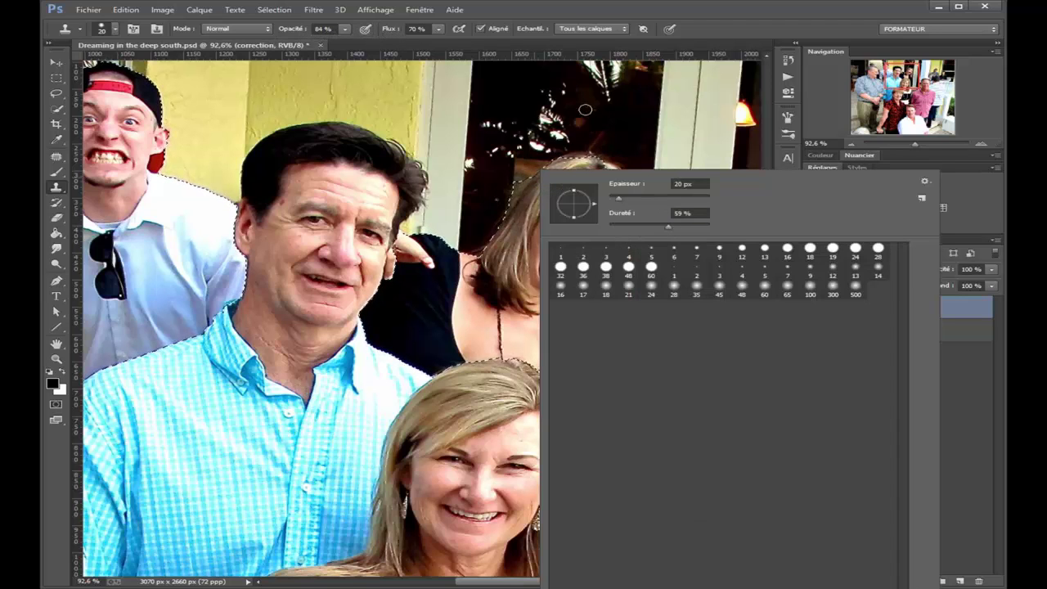
click(514, 50)
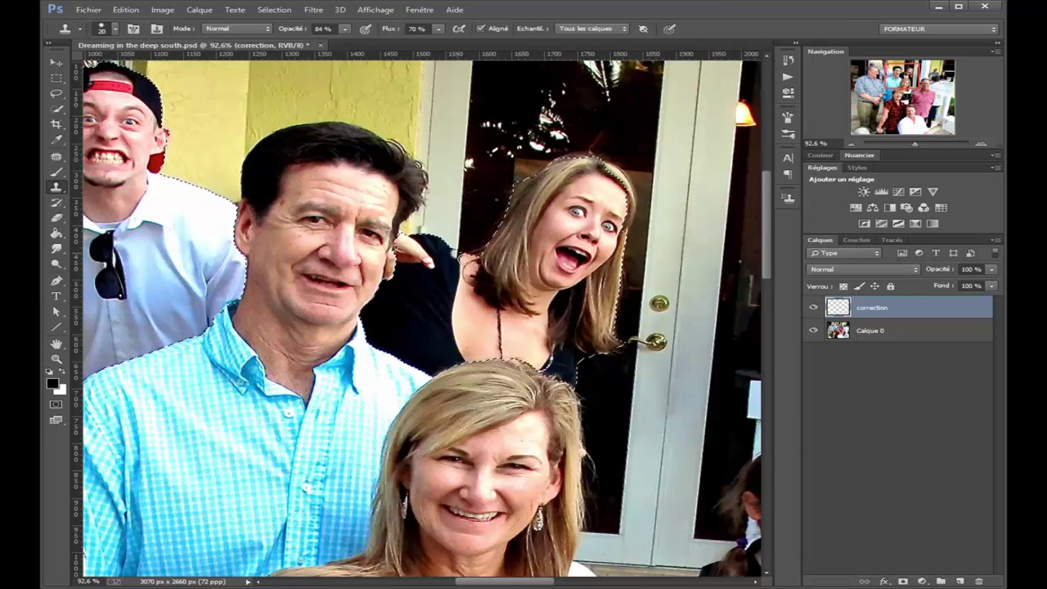
Clone pale door-frame texture over the dark shirt edge beside the blonde woman's shoulder
alt+scroll(458, 255, up, 4)
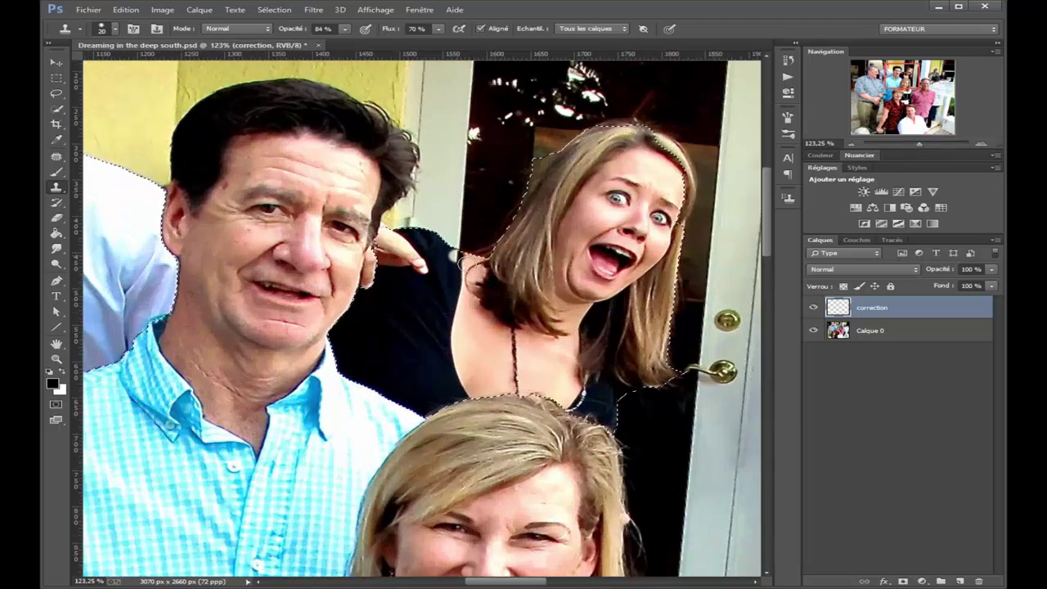
alt+scroll(462, 260, up, 1)
alt+scroll(471, 256, up, 1)
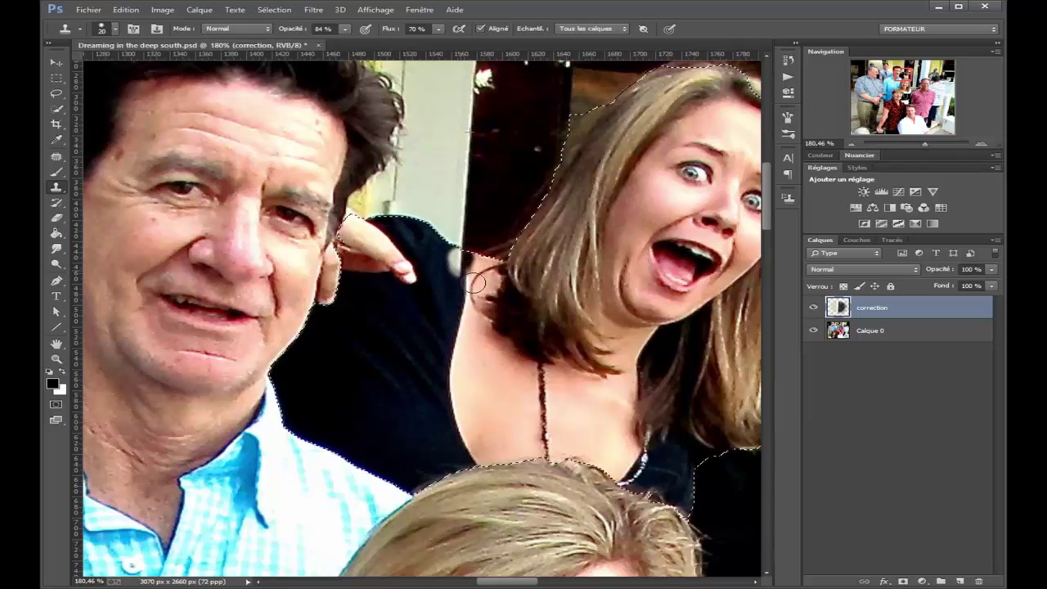
mouse_move(456, 266)
mouse_down()
mouse_move(474, 284)
mouse_move(470, 298)
mouse_up()
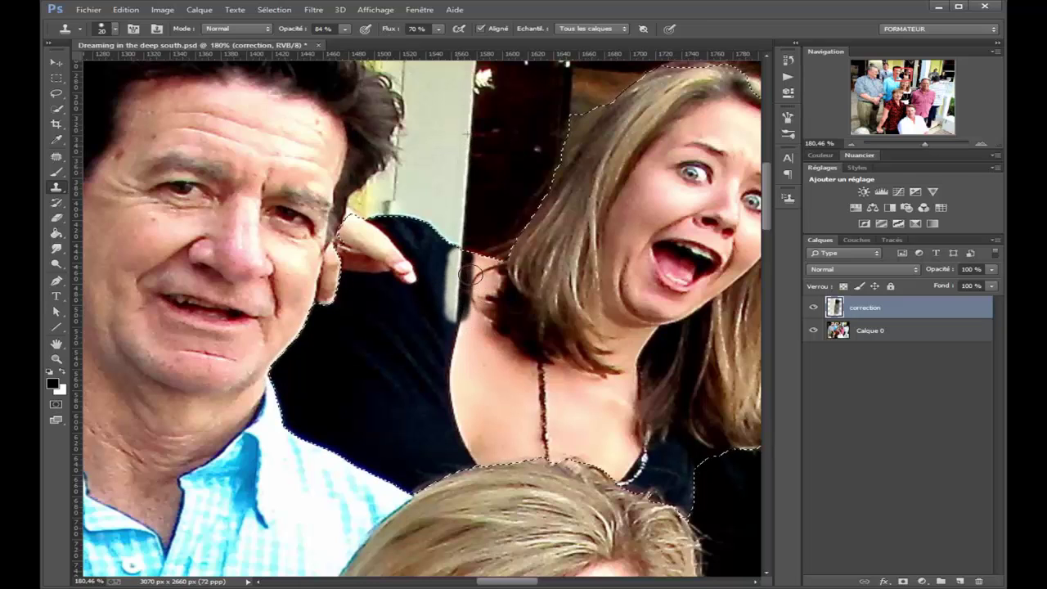
mouse_move(469, 298)
mouse_down()
mouse_move(460, 395)
mouse_move(461, 380)
mouse_up()
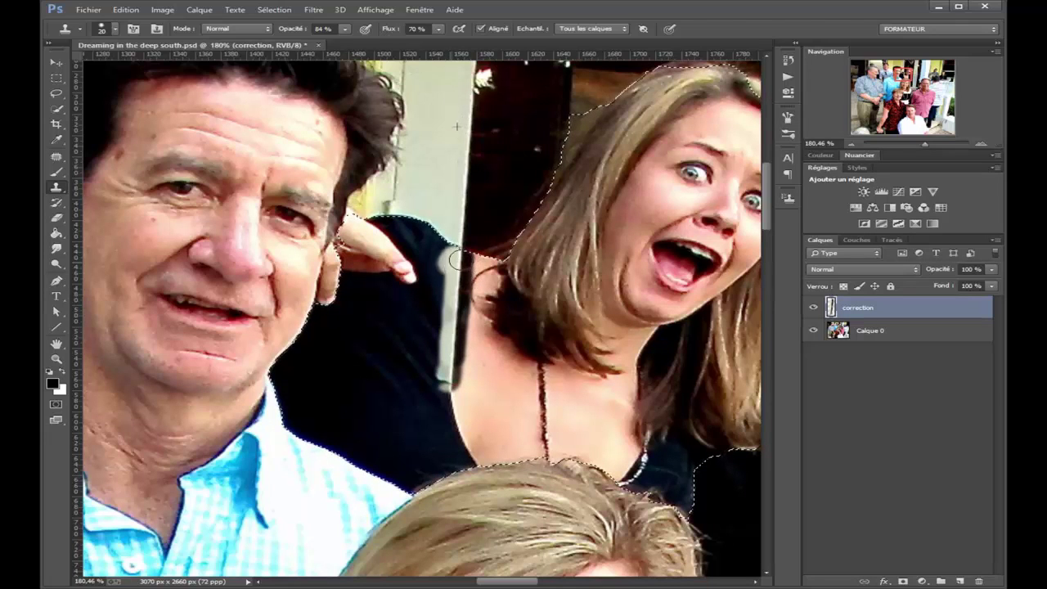
mouse_move(458, 260)
mouse_down()
mouse_move(449, 255)
mouse_move(459, 281)
mouse_up()
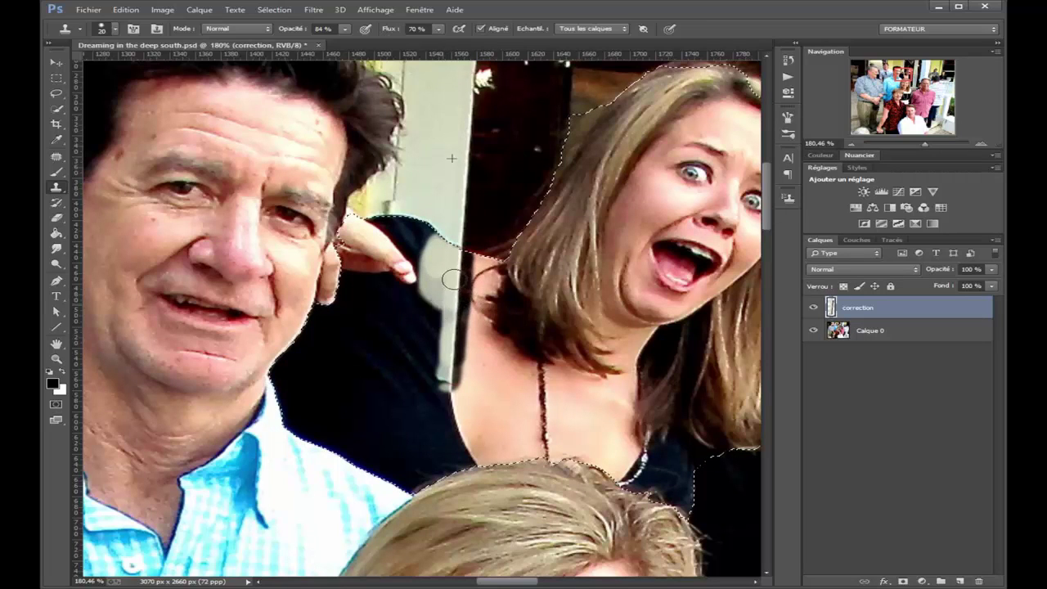
drag(462, 319, 446, 282)
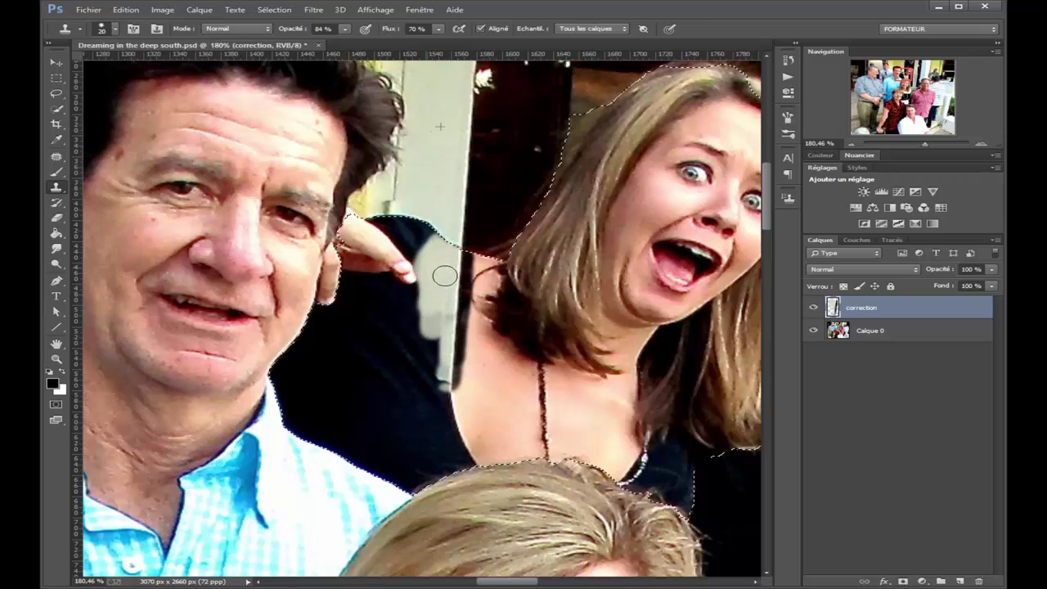
drag(448, 259, 451, 286)
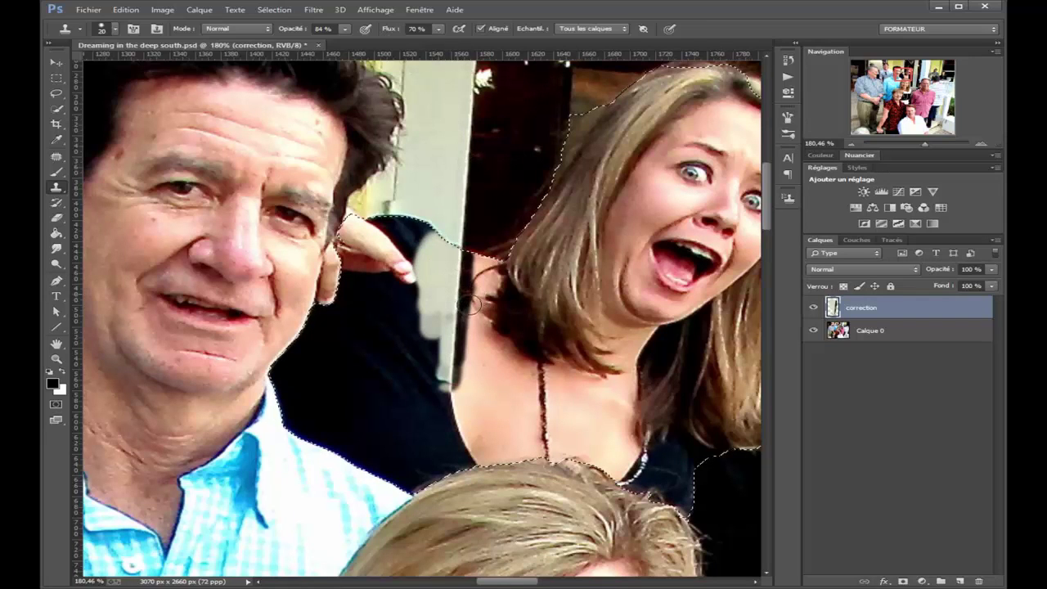
drag(484, 278, 490, 283)
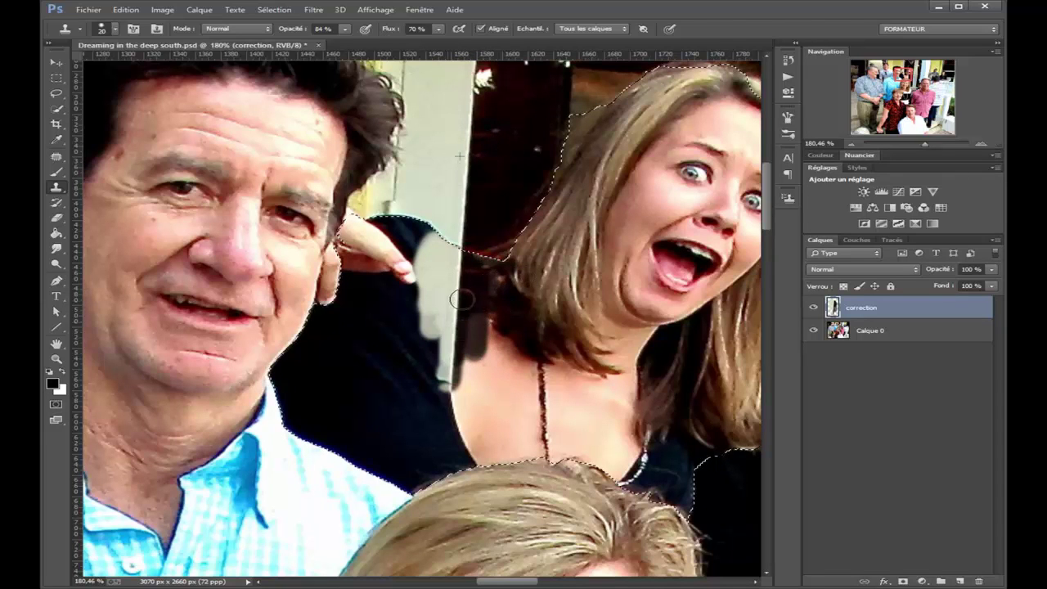
Resample the door and clone its texture over the dark patch between the man and woman
scroll(461, 311, down, 4)
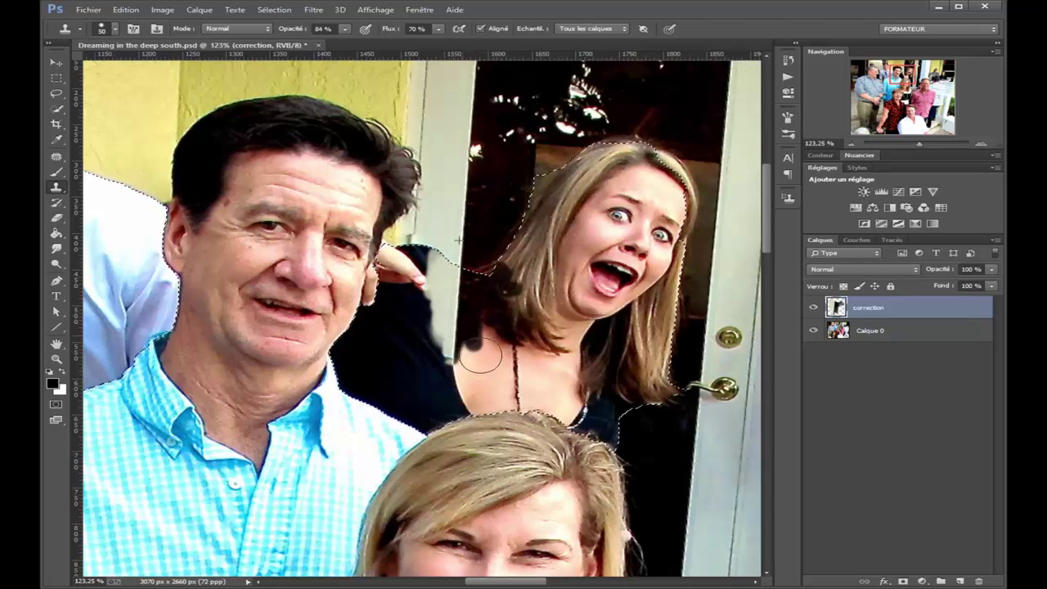
mouse_move(473, 335)
mouse_down()
mouse_move(450, 292)
mouse_move(452, 331)
mouse_move(464, 328)
mouse_up()
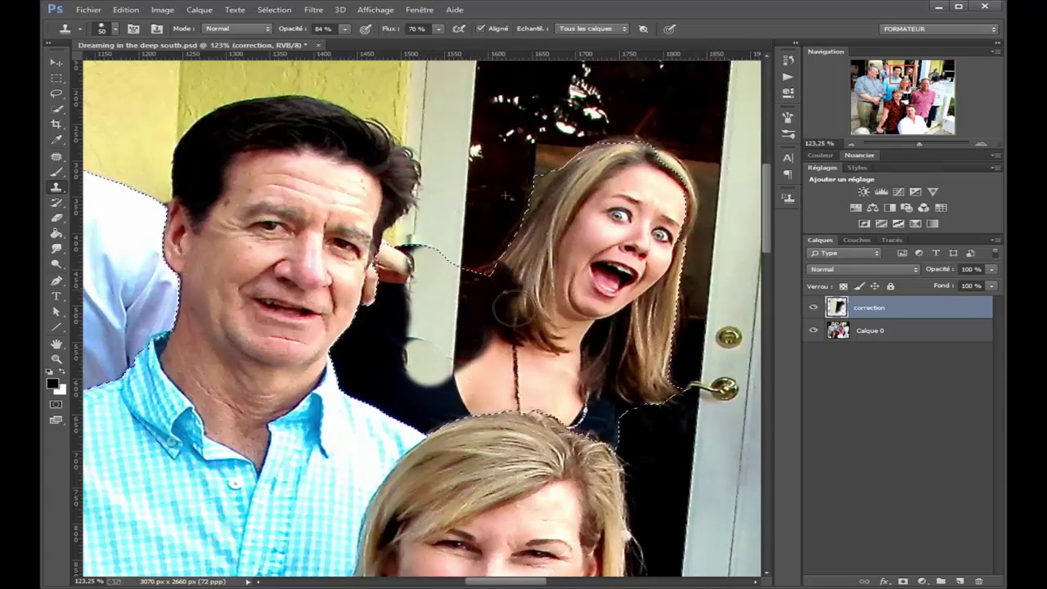
scroll(458, 323, up, 2)
scroll(414, 311, down, 3)
alt+click(439, 233)
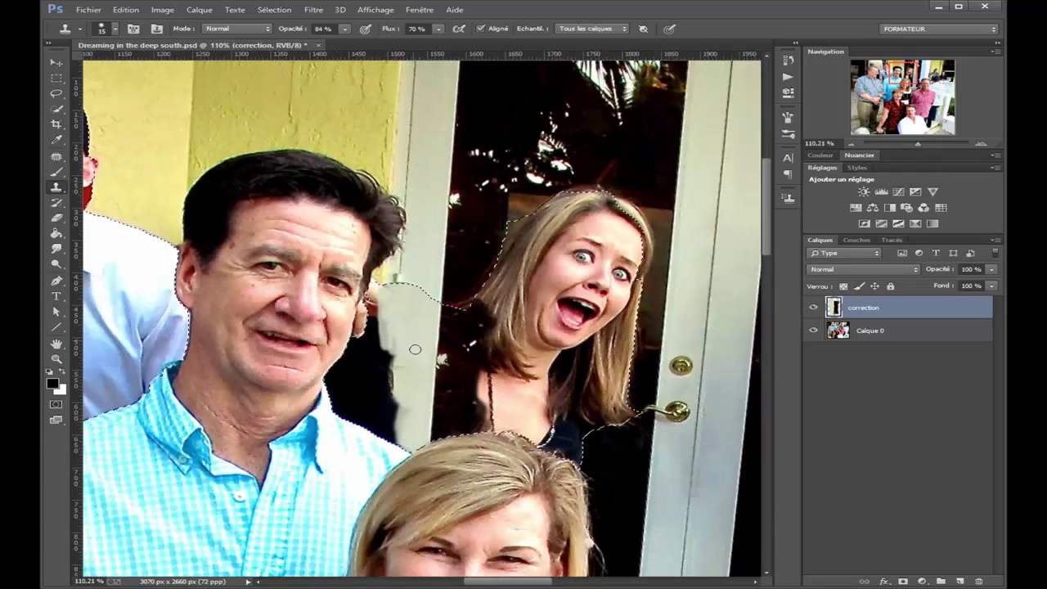
mouse_move(405, 454)
mouse_down()
mouse_move(401, 413)
mouse_move(382, 413)
mouse_up()
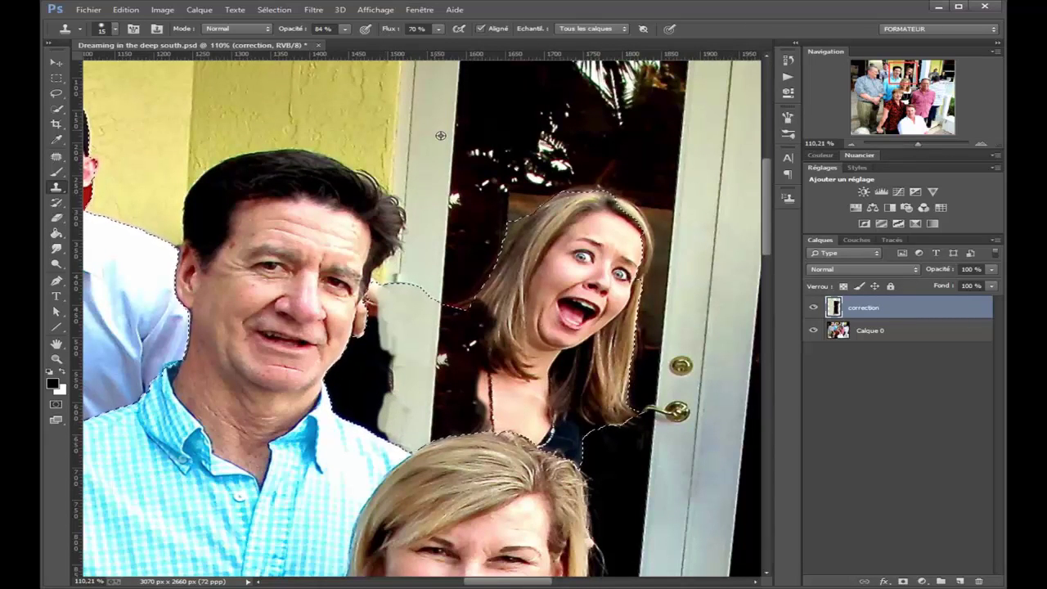
mouse_move(399, 407)
mouse_down()
mouse_move(390, 359)
mouse_move(359, 376)
mouse_move(347, 364)
mouse_move(352, 396)
mouse_up()
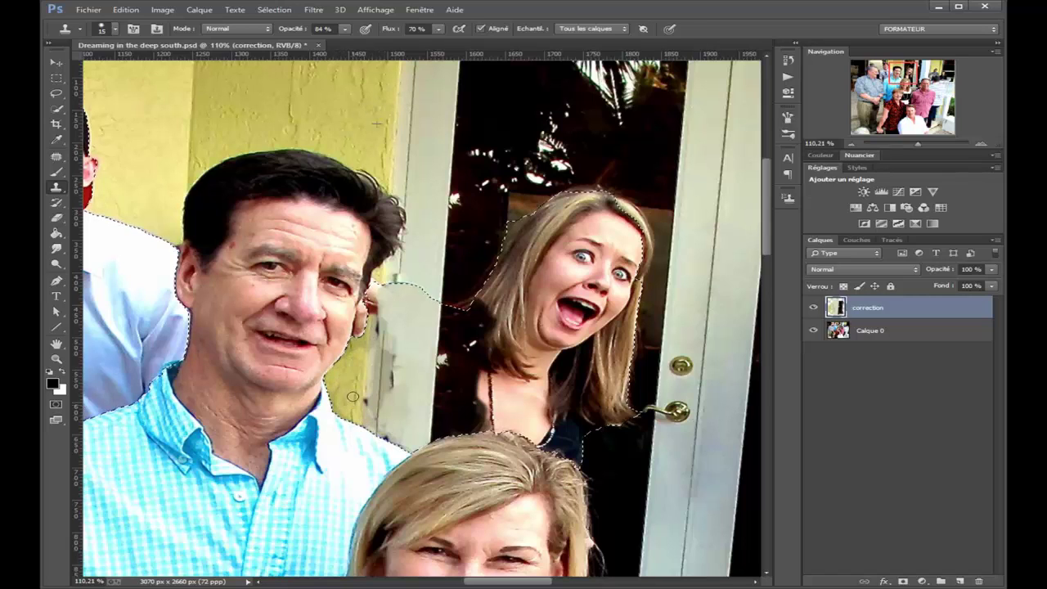
mouse_move(394, 440)
mouse_down()
mouse_move(389, 368)
mouse_move(413, 336)
mouse_up()
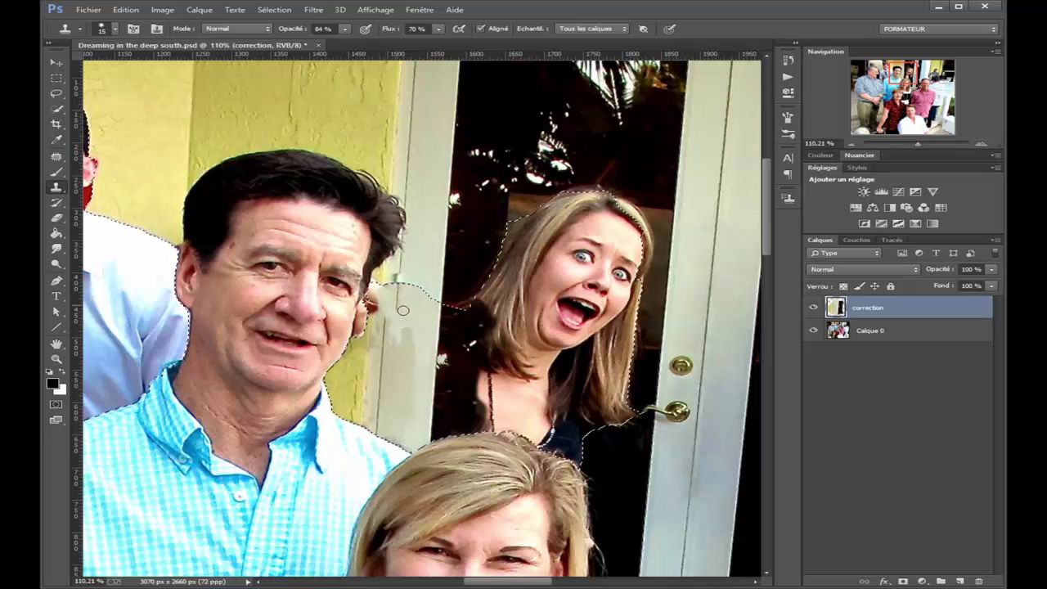
Lighten the grey streaks along the door edge and enlarge the clone brush to 30 px
drag(402, 310, 409, 386)
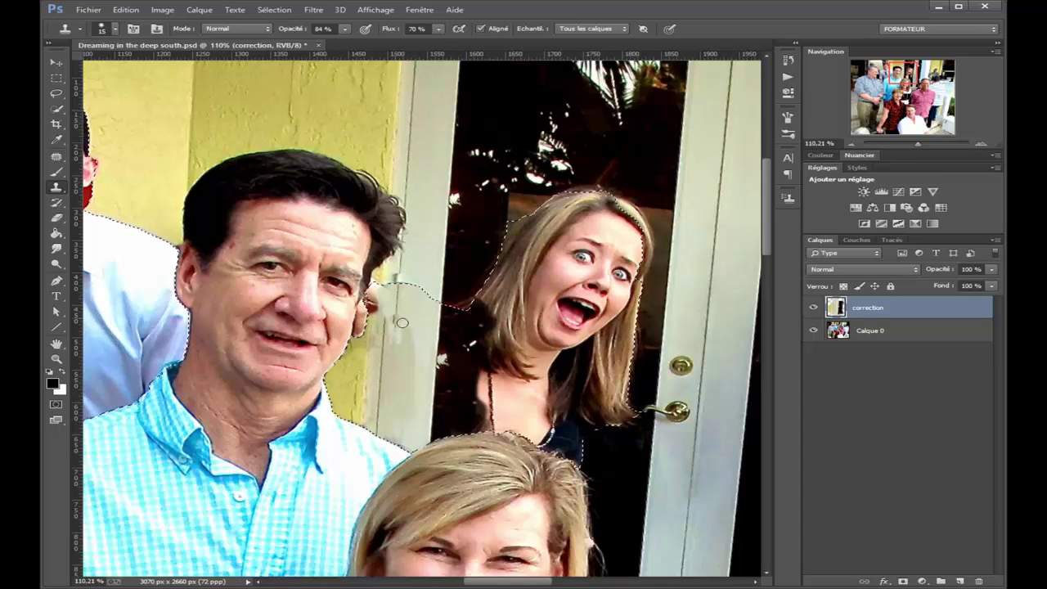
mouse_move(402, 328)
mouse_down()
mouse_move(375, 359)
mouse_move(416, 373)
mouse_up()
key(bracketright)
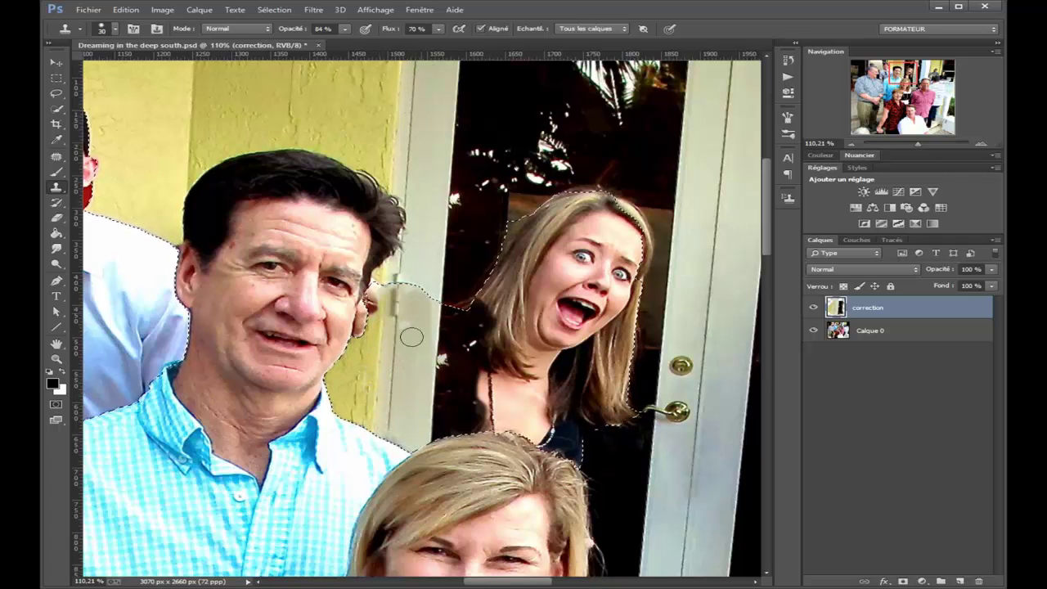
scroll(416, 374, up, 3)
scroll(425, 377, down, 3)
scroll(417, 378, up, 2)
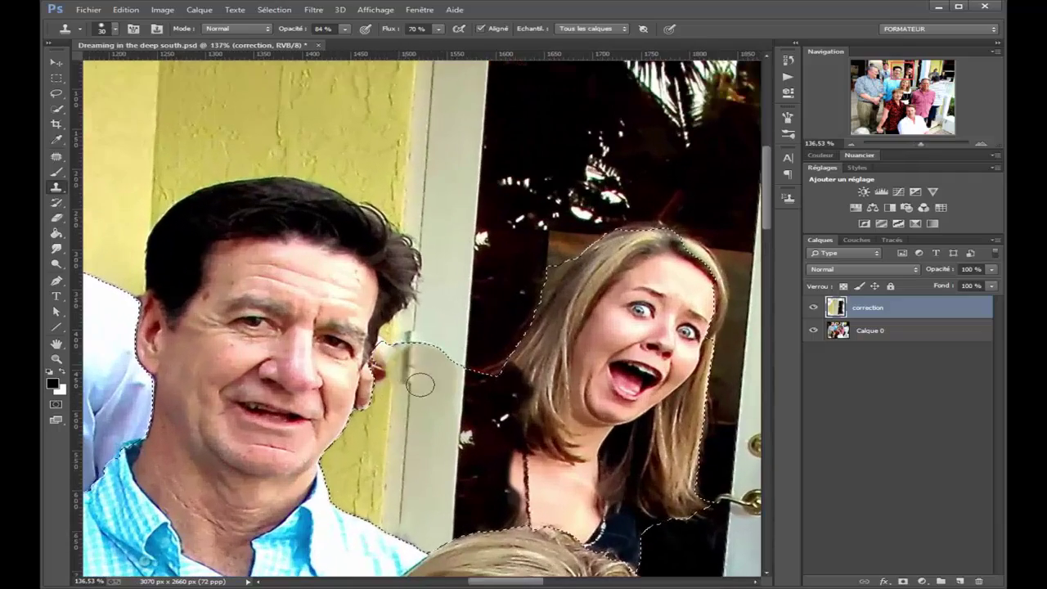
scroll(403, 379, down, 1)
scroll(403, 379, up, 2)
scroll(458, 368, down, 1)
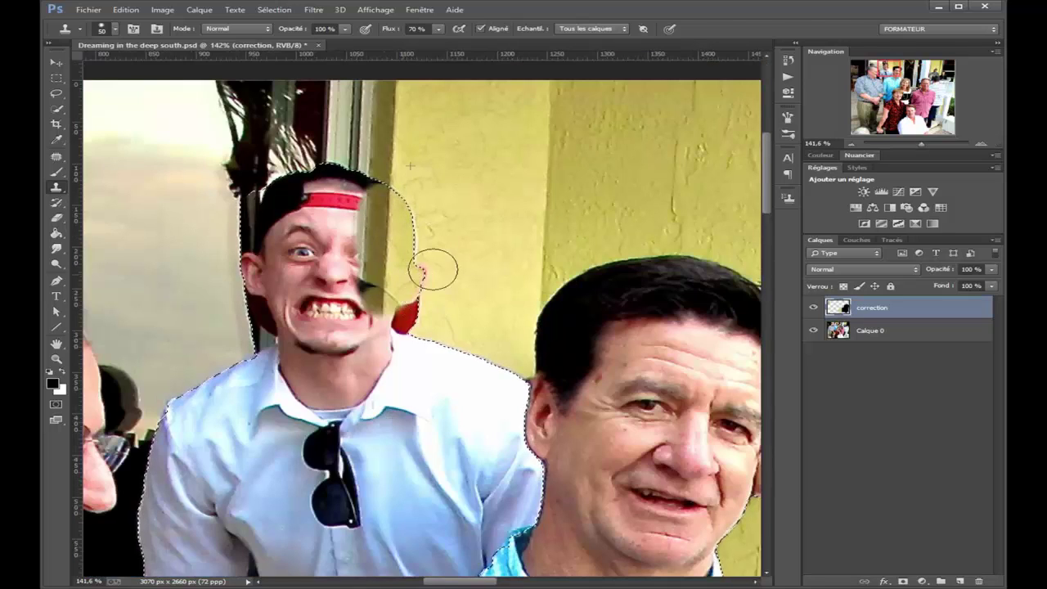
Sample the yellow wall and clone it over the photobomber's face side and shirt shoulder
alt+click(400, 158)
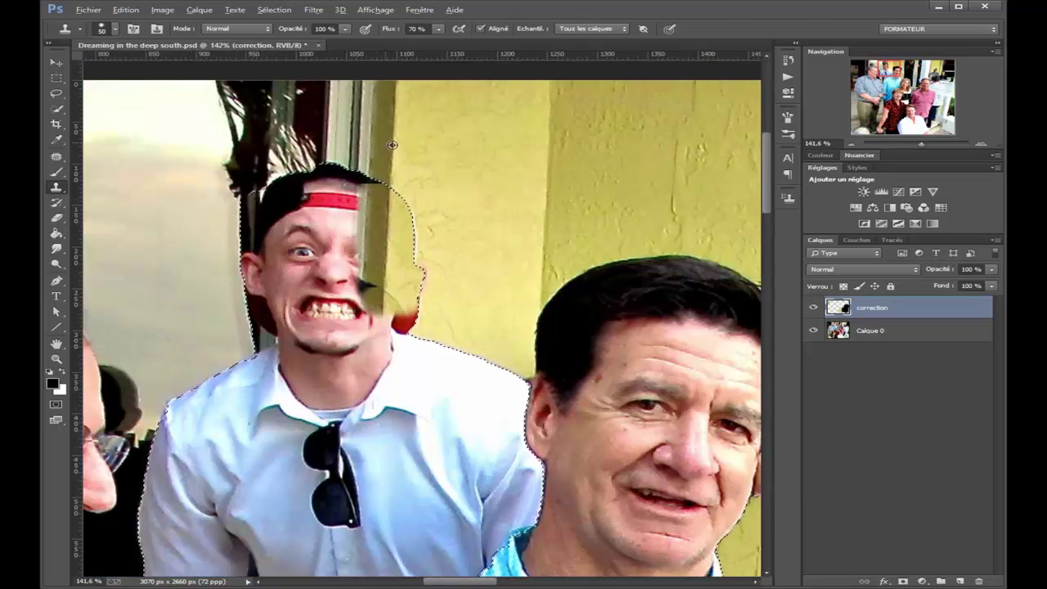
mouse_move(409, 315)
mouse_down()
mouse_move(533, 402)
mouse_move(427, 369)
mouse_up()
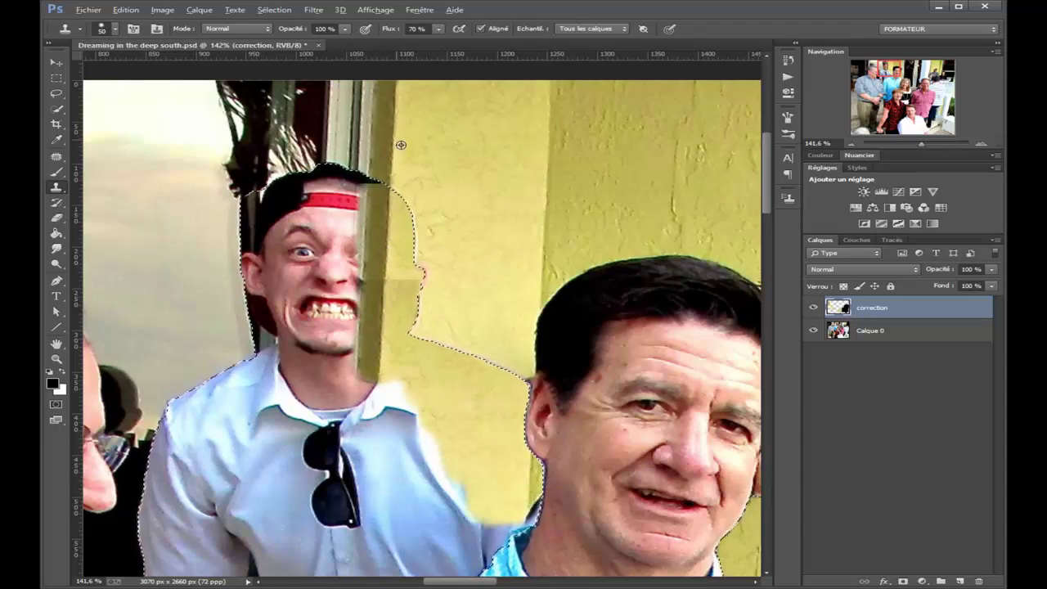
mouse_move(409, 299)
mouse_down()
mouse_move(432, 419)
mouse_move(422, 439)
mouse_move(522, 488)
mouse_move(463, 545)
mouse_up()
scroll(470, 465, left, 3)
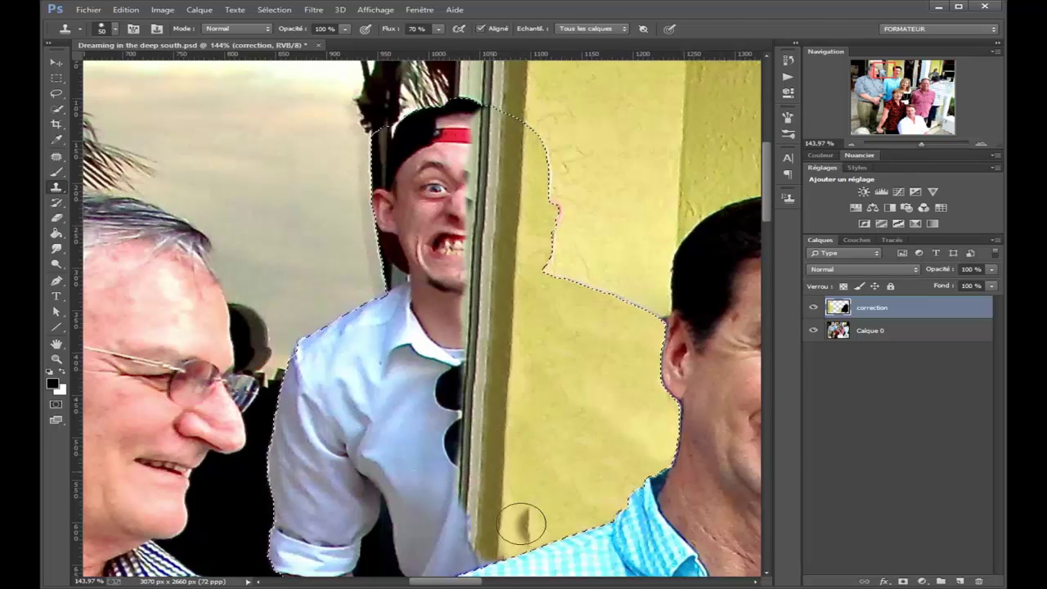
scroll(511, 150, down, 1)
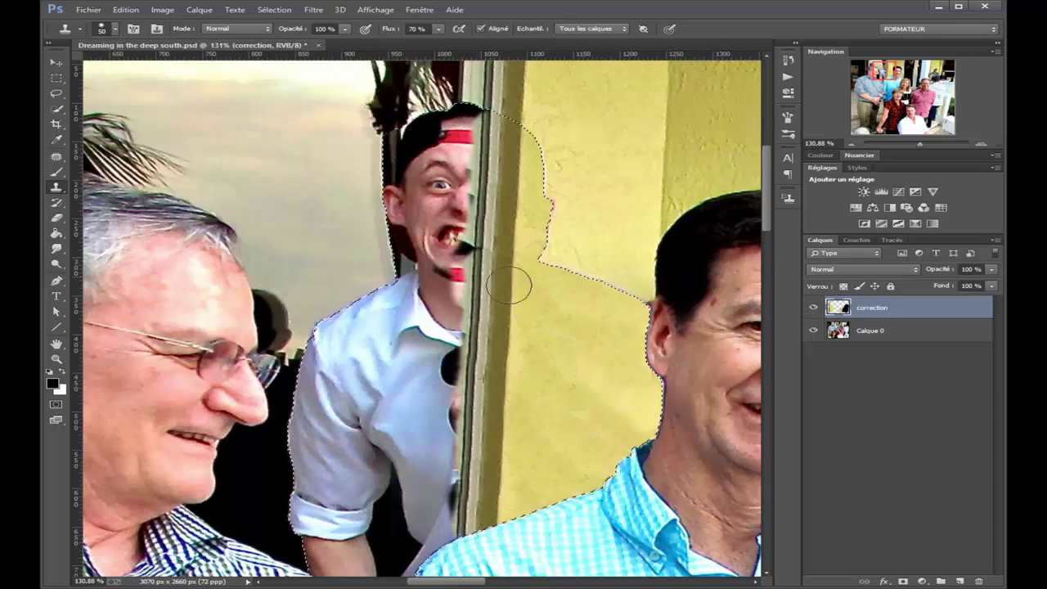
scroll(491, 171, up, 2)
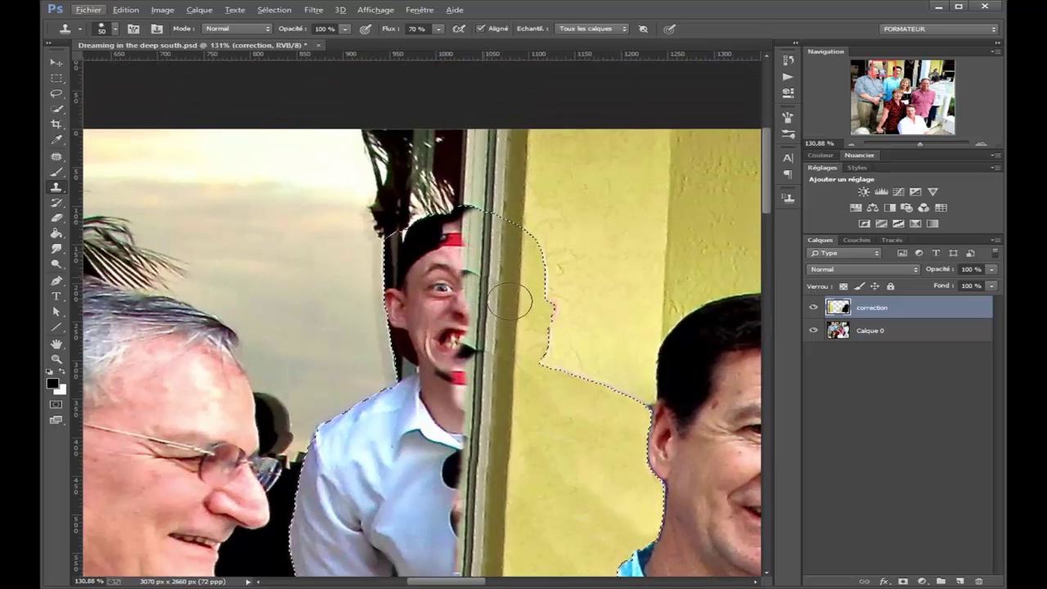
Sample the door frame and clone it over the boy's face and white shirt
key(alt)
alt+click(490, 195)
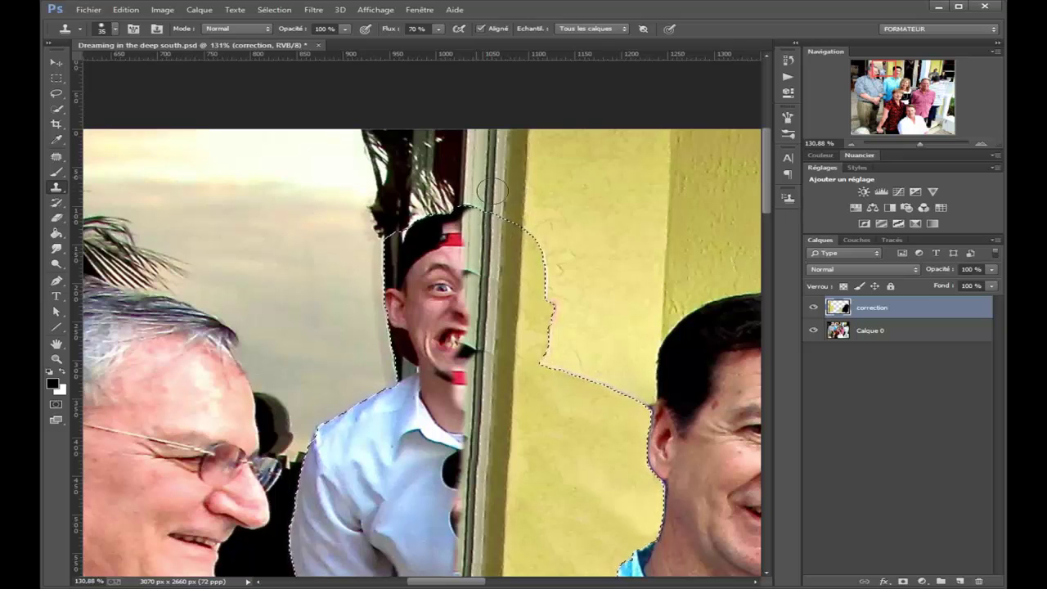
key(alt)
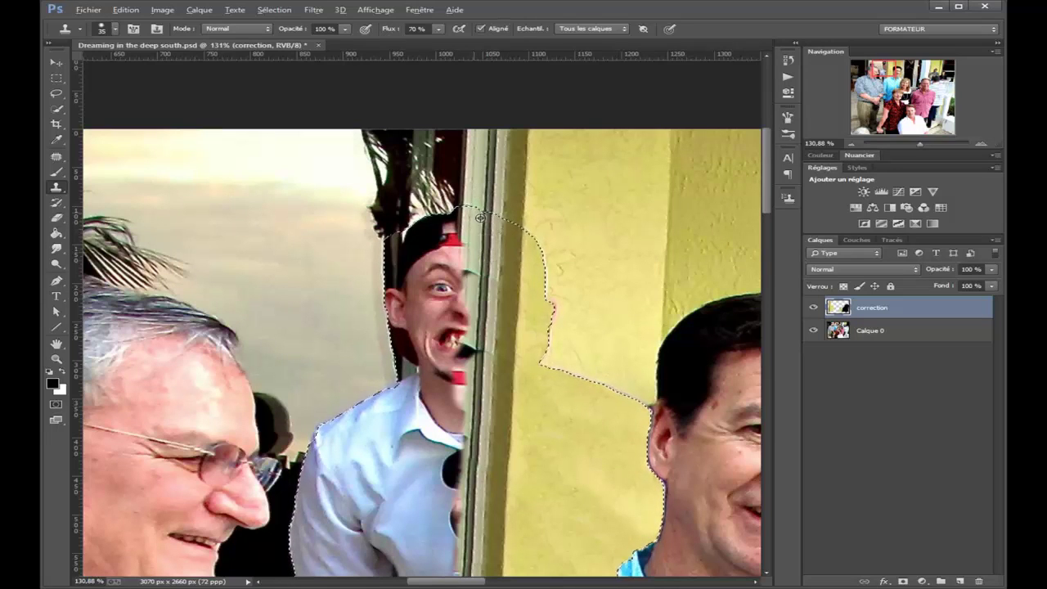
drag(467, 245, 474, 294)
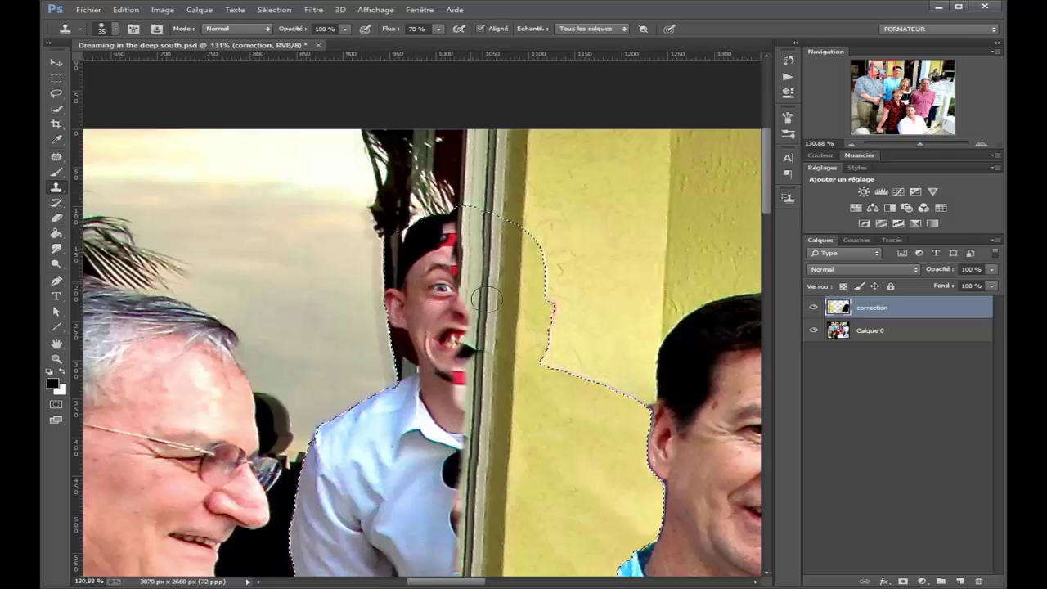
drag(470, 278, 479, 315)
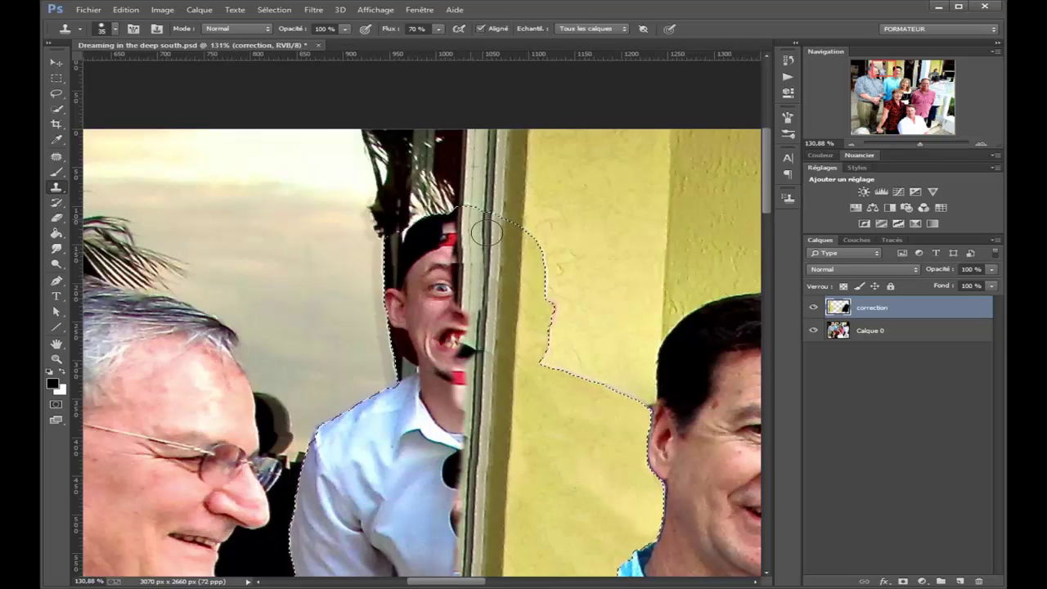
drag(486, 233, 485, 306)
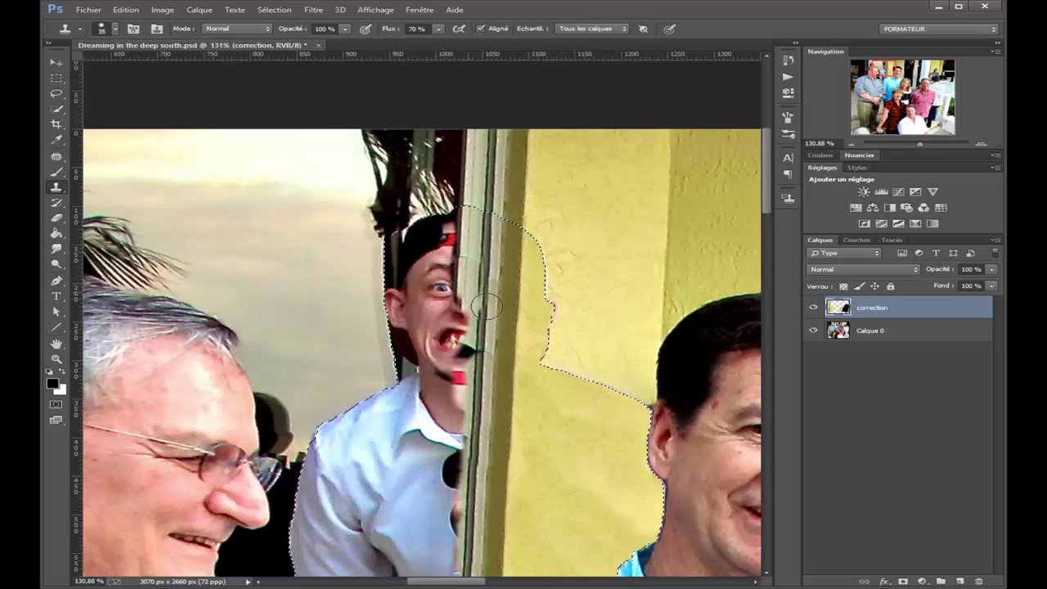
alt+click(493, 194)
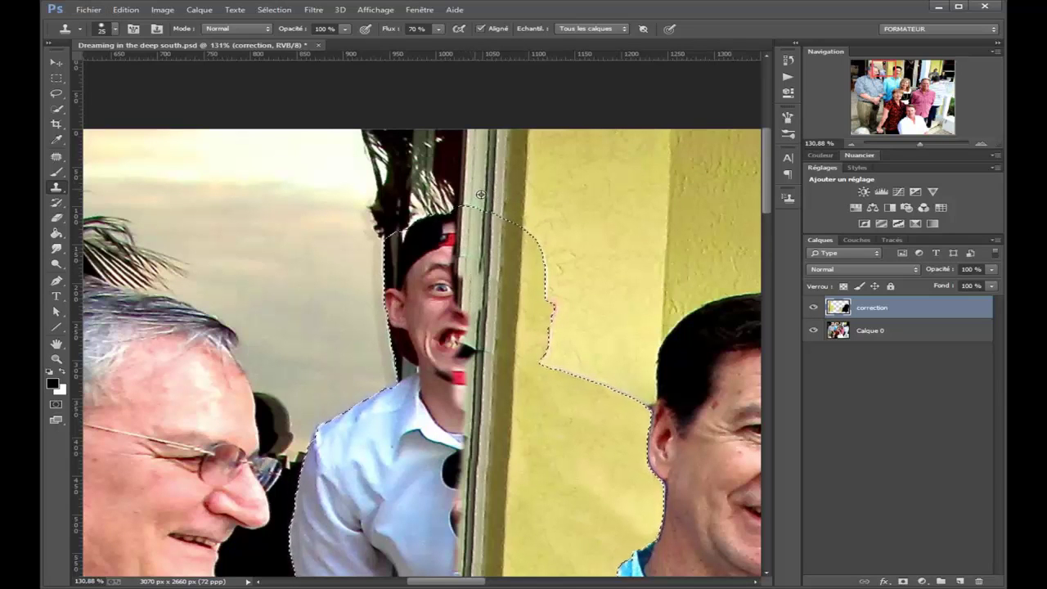
scroll(464, 330, down, 2)
mouse_move(425, 270)
mouse_down()
mouse_move(464, 329)
mouse_move(483, 306)
mouse_up()
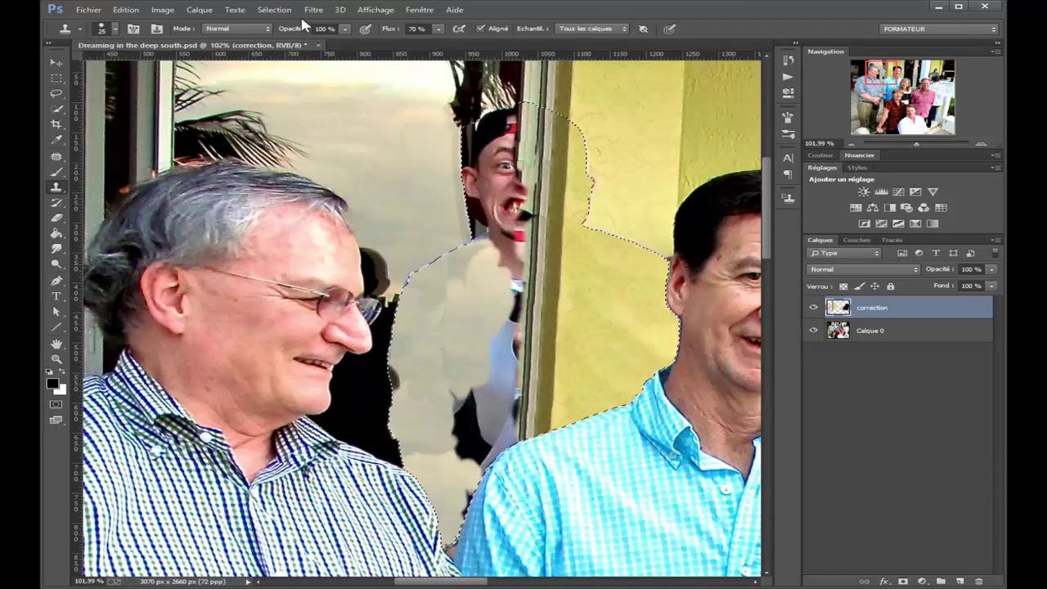
Lower clone opacity to 82%, paint door-frame texture over the boy's face, and zoom out to fit
drag(302, 28, 288, 28)
scroll(536, 149, down, 1)
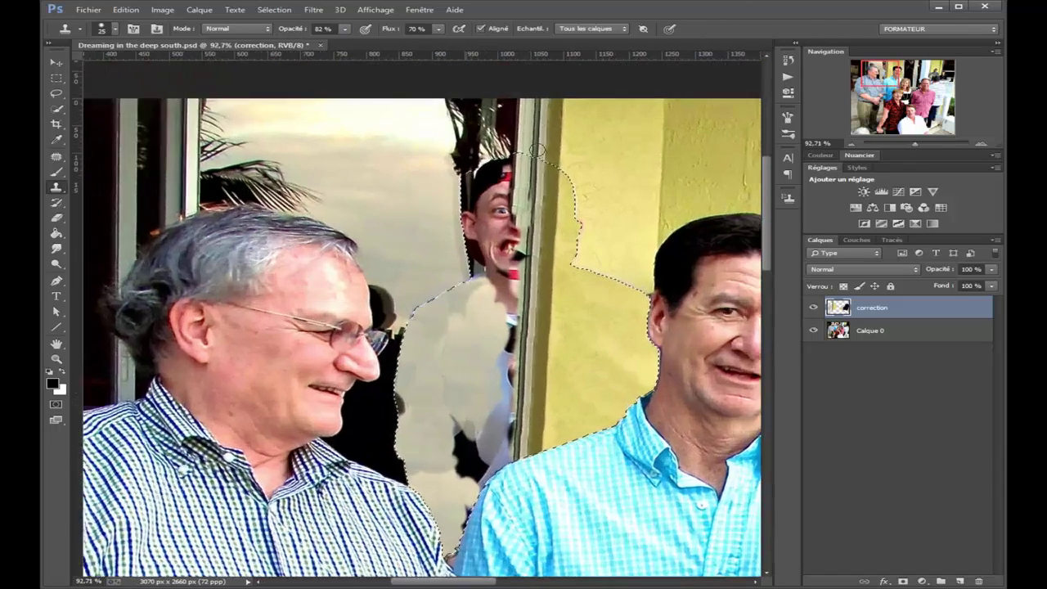
scroll(537, 150, up, 4)
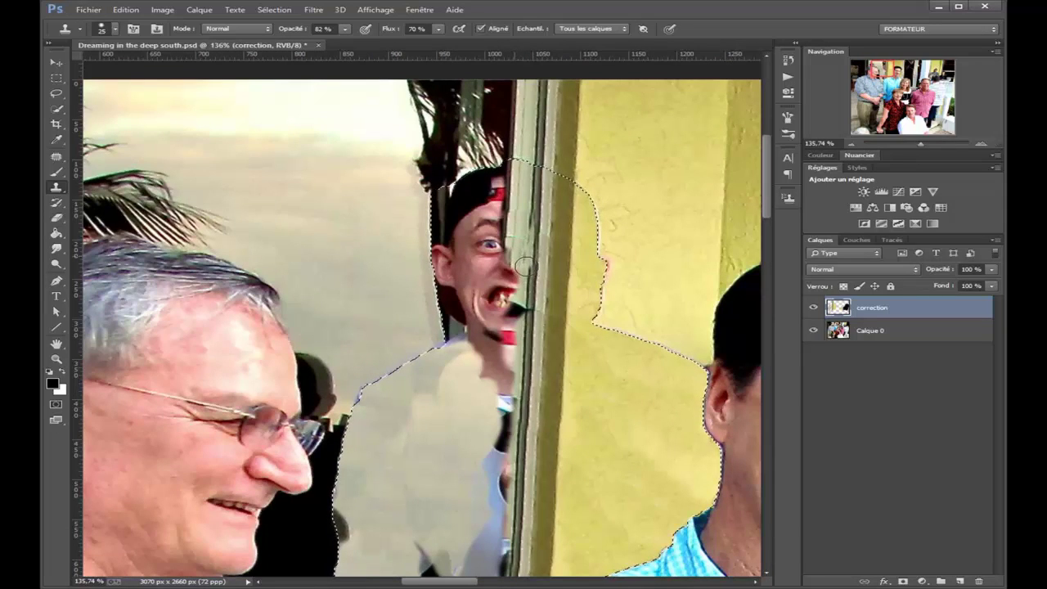
drag(526, 265, 509, 245)
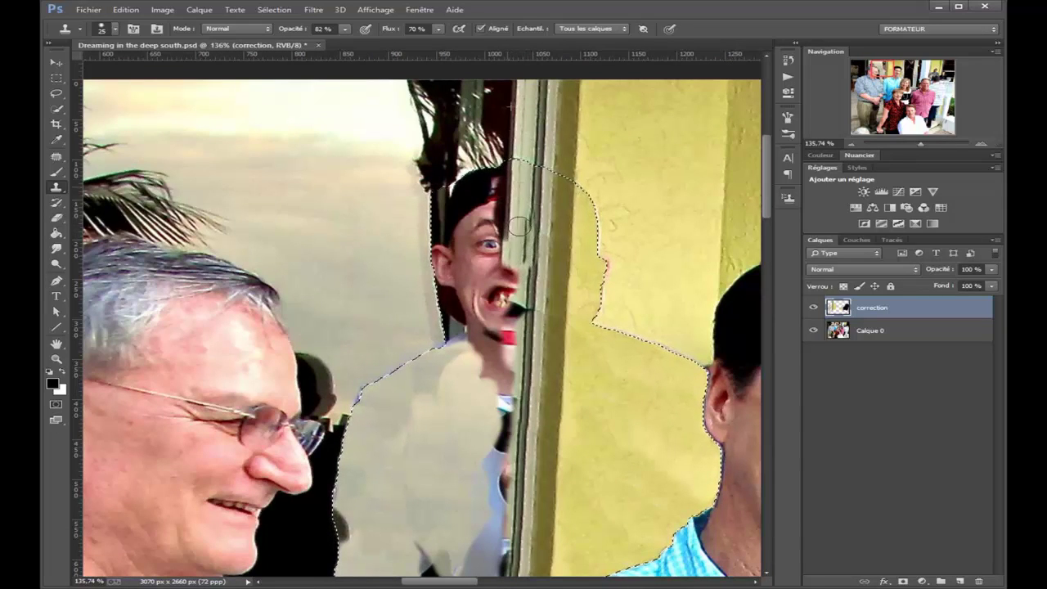
key(ctrl+0)
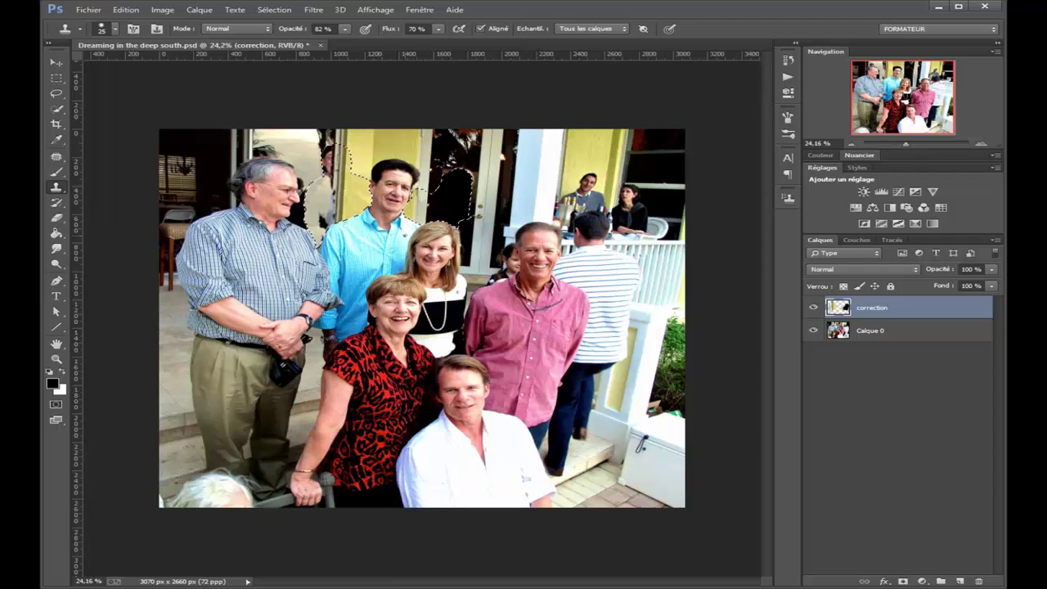
scroll(358, 164, up, 3)
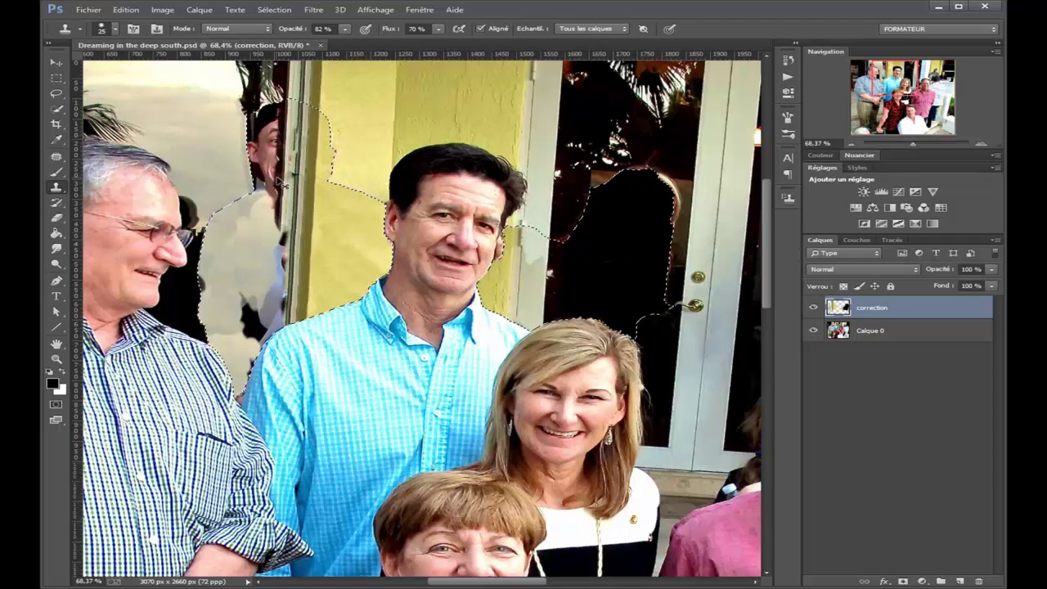
scroll(279, 181, down, 2)
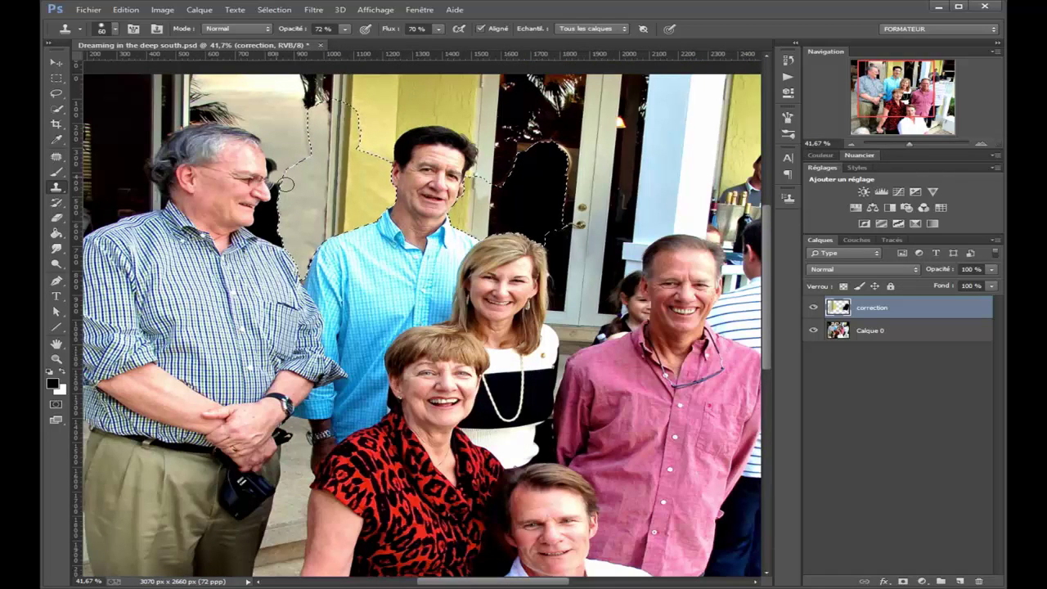
Deselect, then hide and reshow Calque 0 to view the correction patches alone
key(v)
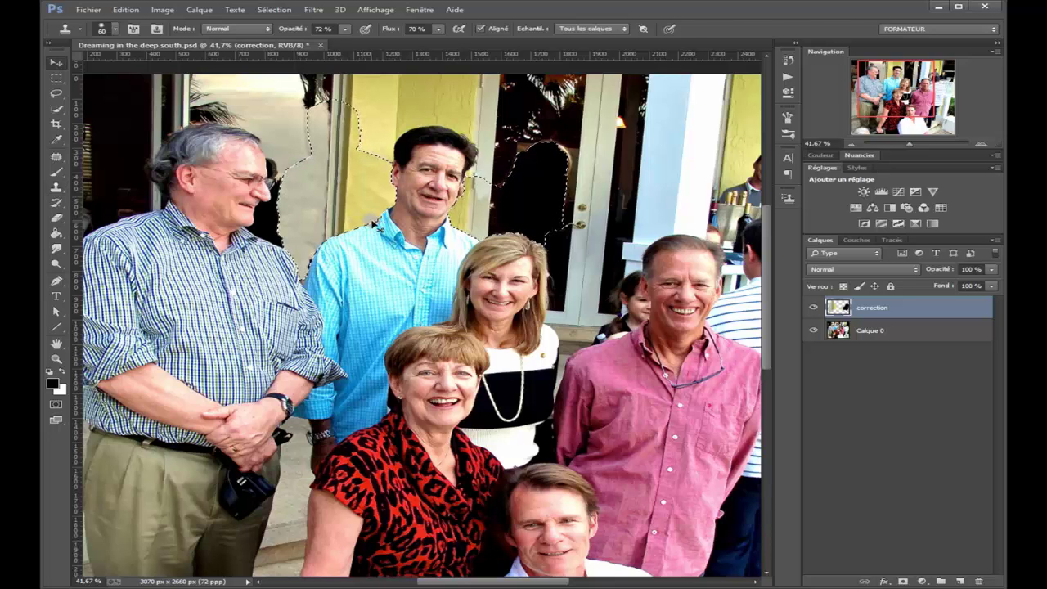
key(ctrl+d)
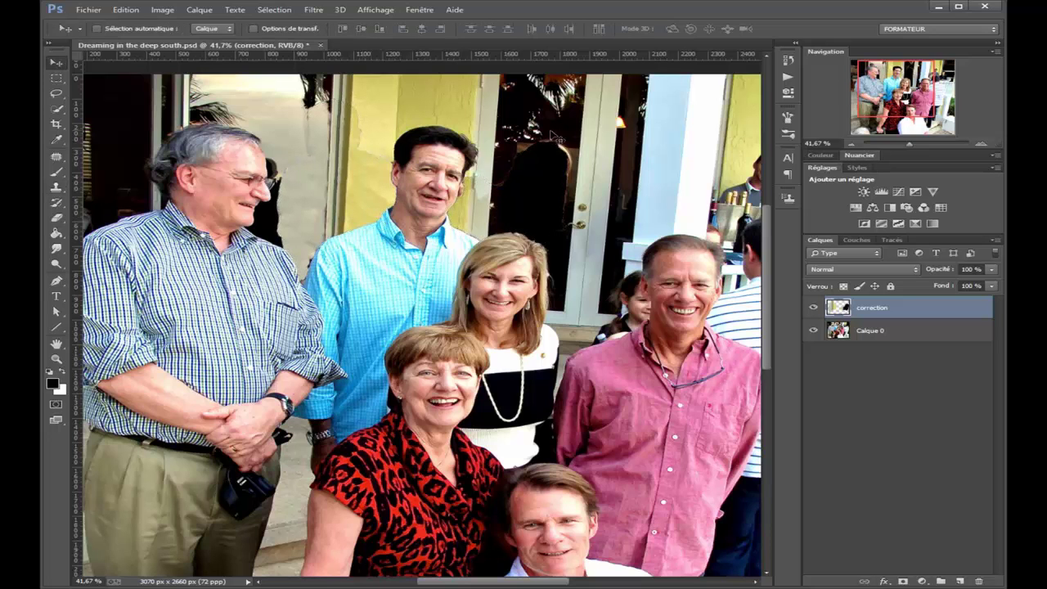
scroll(508, 186, up, 2)
scroll(509, 185, up, 1)
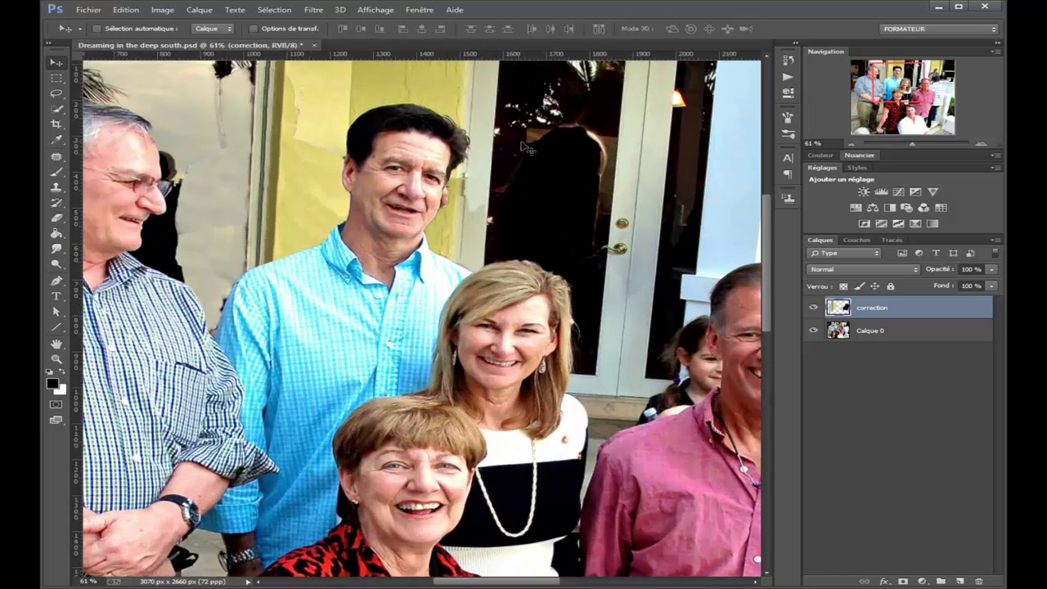
click(814, 330)
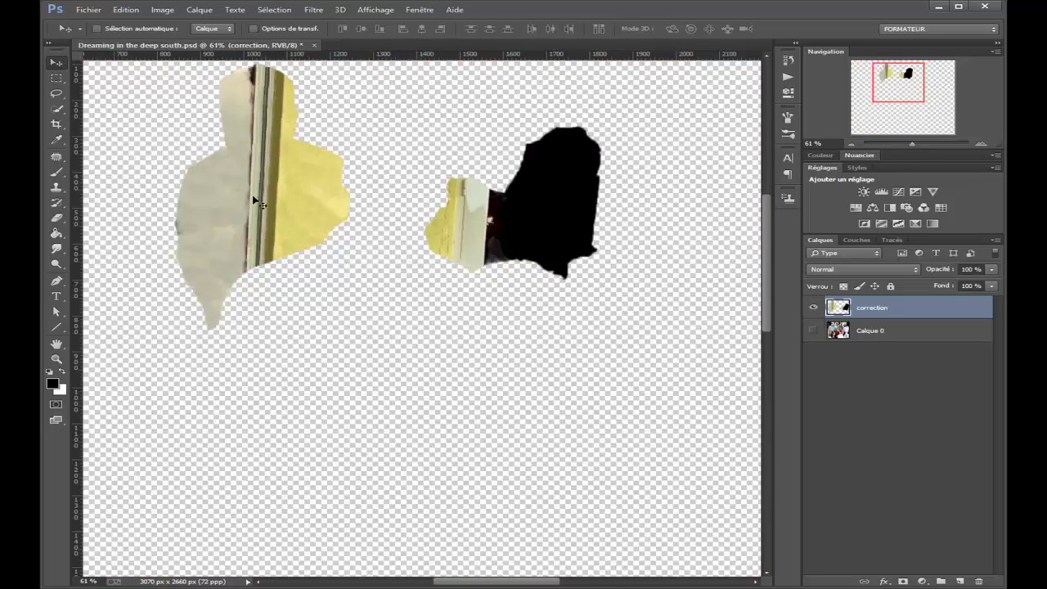
click(814, 331)
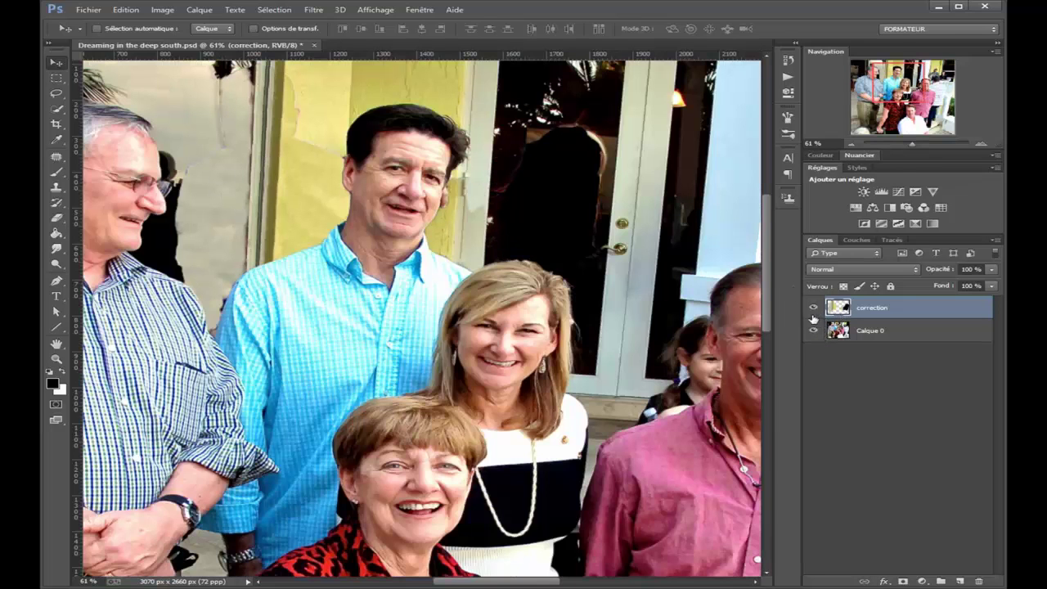
scroll(304, 207, up, 2)
scroll(304, 208, up, 2)
Clone clean wall over the seam with a 20 px brush at 84% opacity, then fit the photo
scroll(304, 208, up, 2)
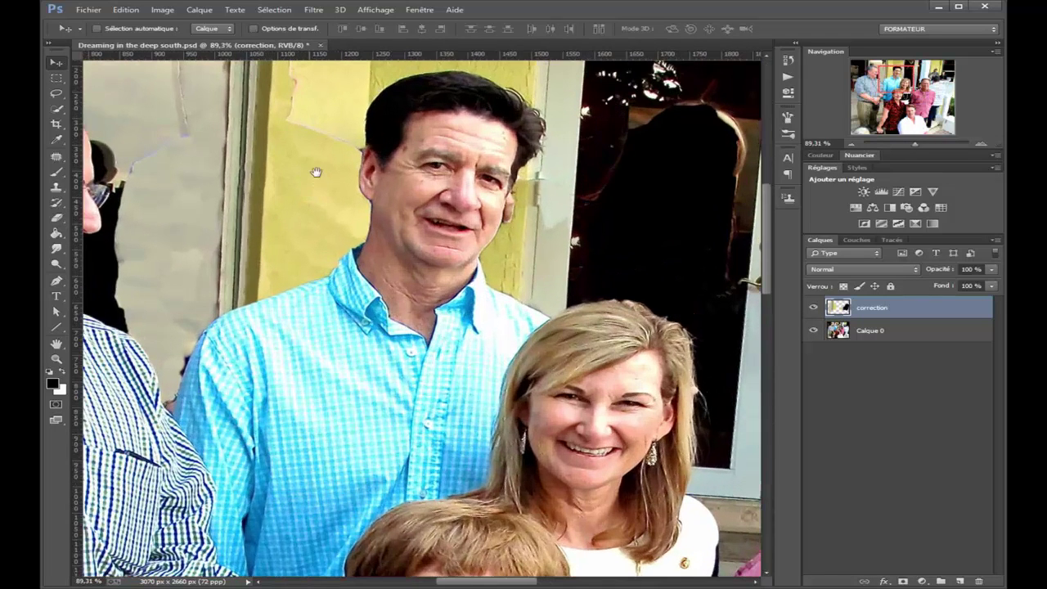
mouse_move(323, 148)
mouse_down()
mouse_move(532, 361)
mouse_move(507, 334)
mouse_up()
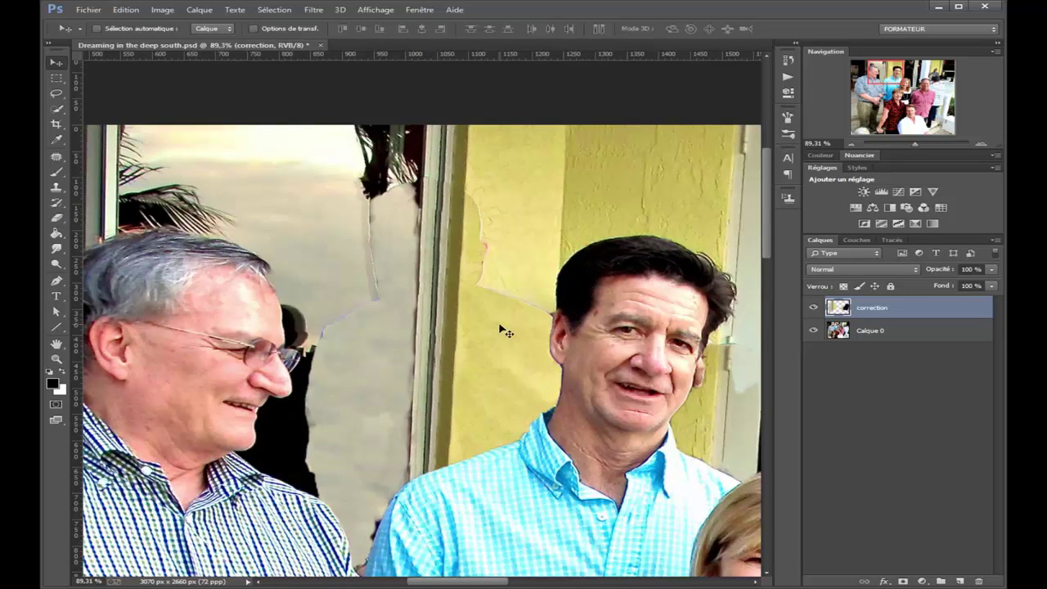
key(s)
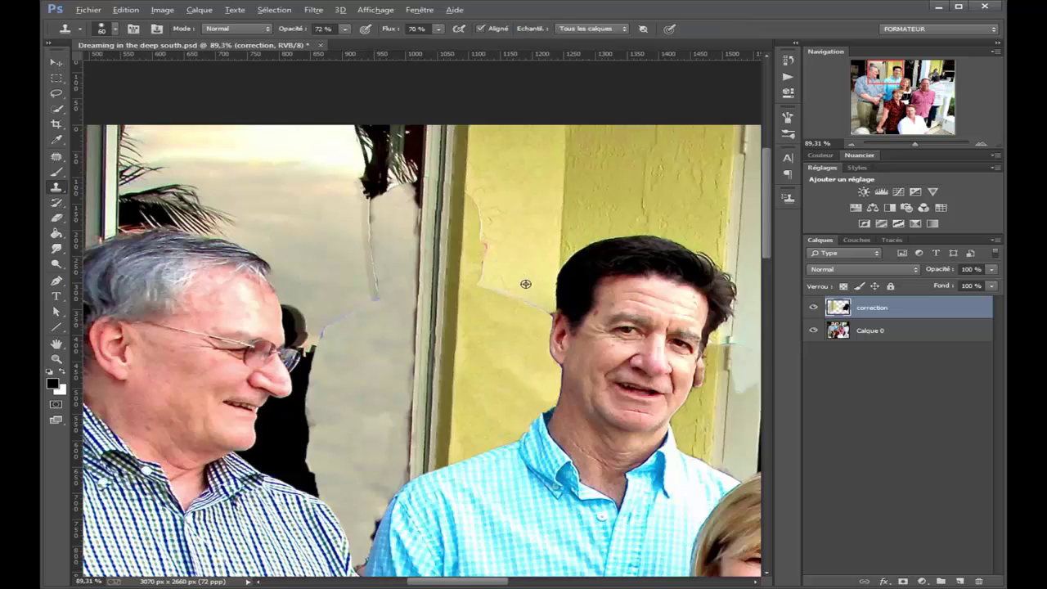
key(bracketleft)
key(bracketleft)
key(bracketleft)
key(alt)
drag(353, 319, 361, 315)
drag(297, 29, 307, 29)
drag(383, 301, 381, 290)
key(v)
key(ctrl+0)
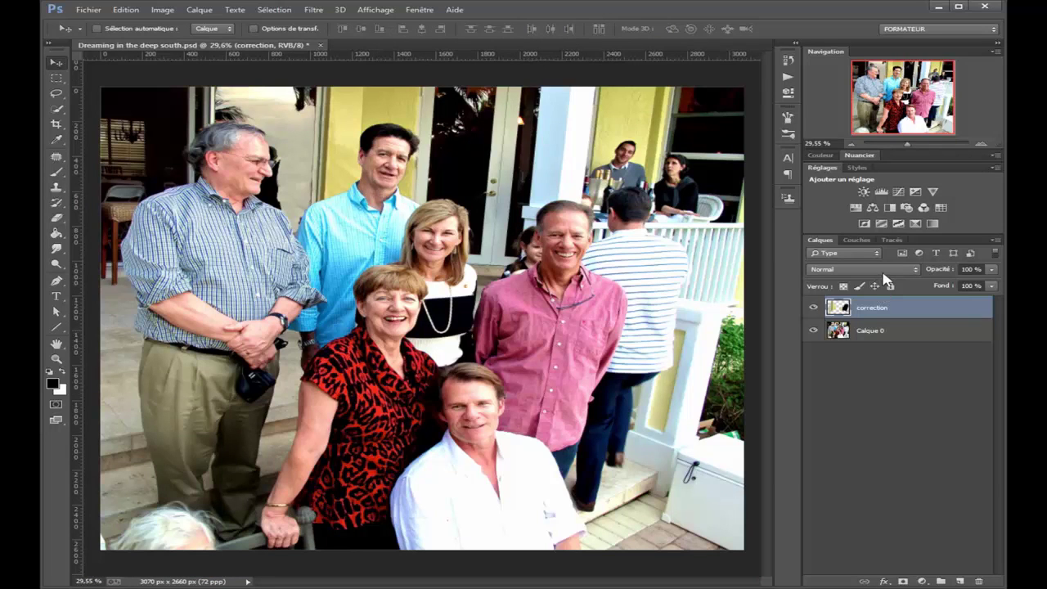
click(814, 309)
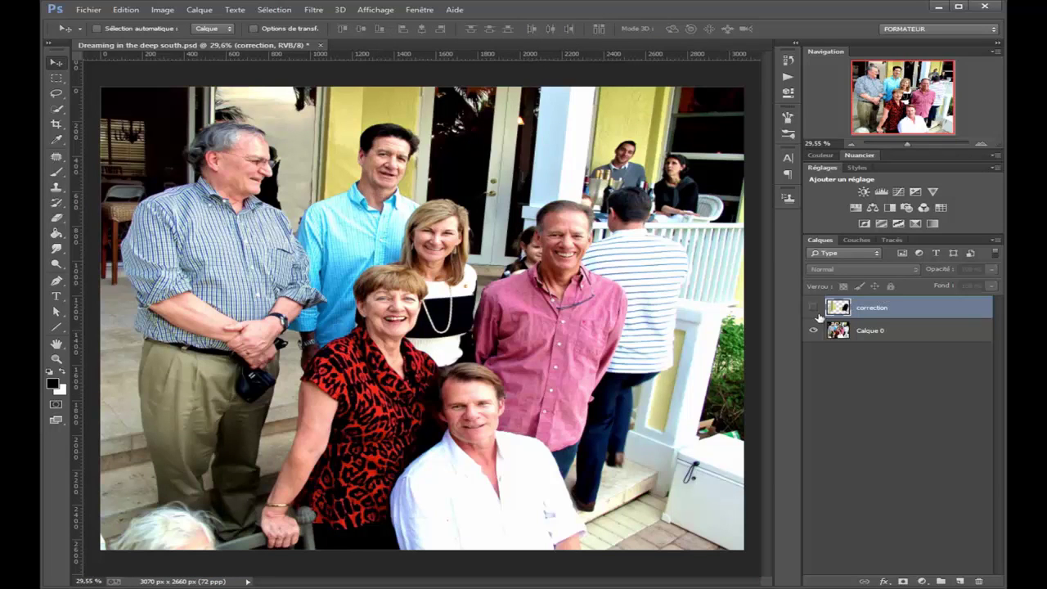
click(818, 314)
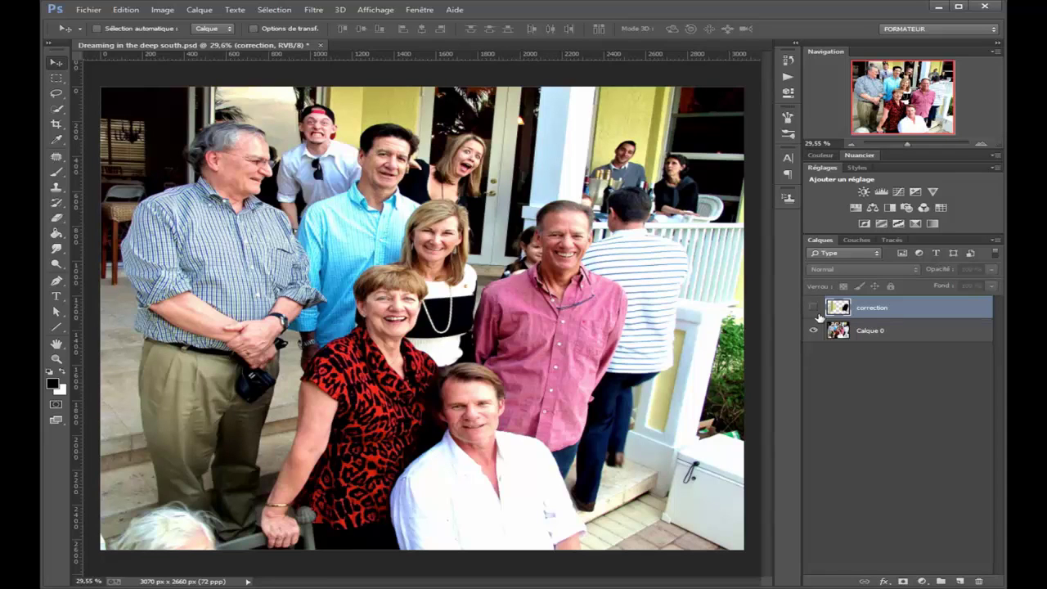
click(818, 314)
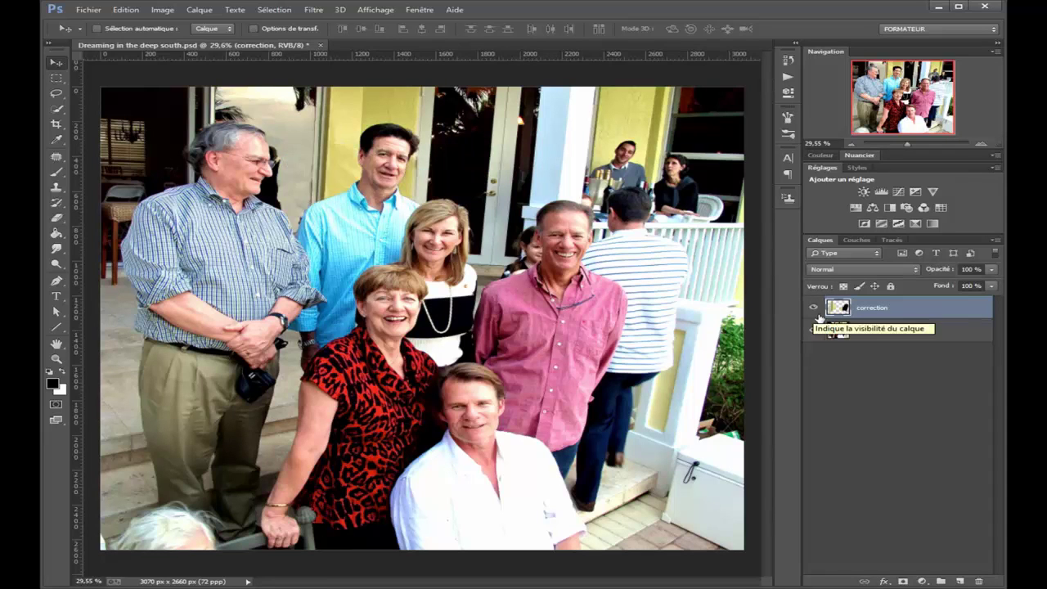